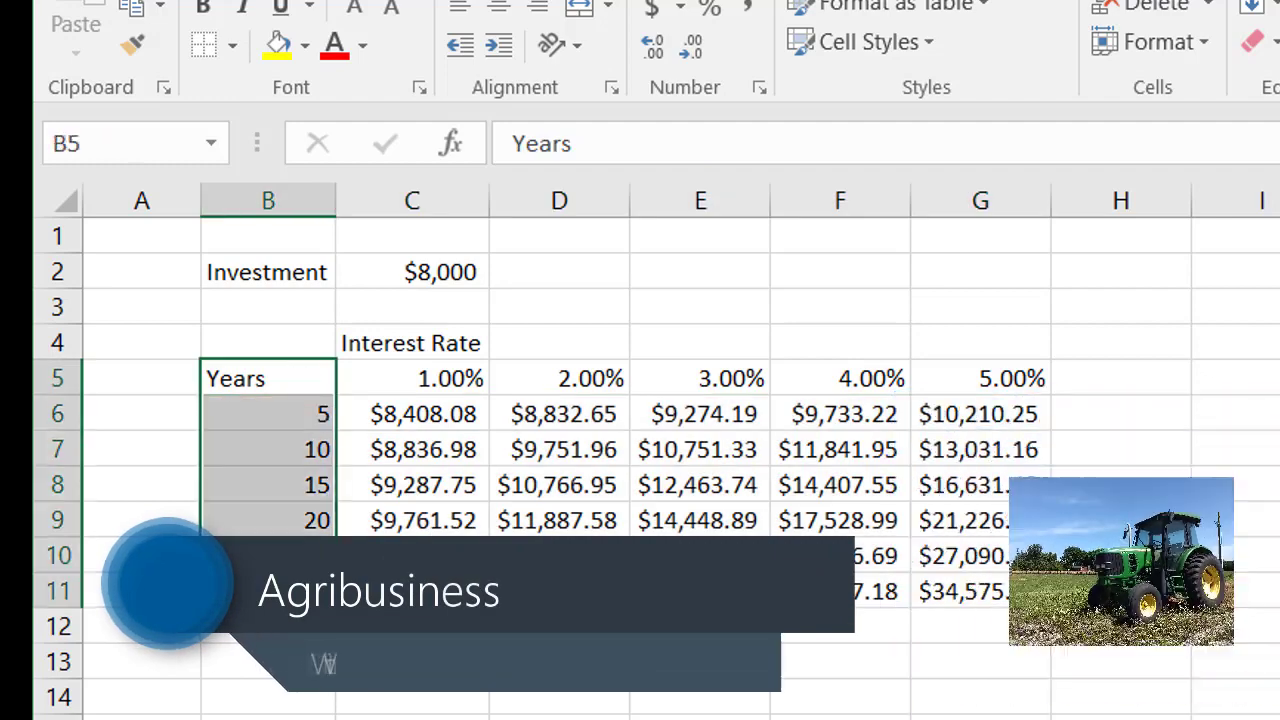
# Step: Add a right border to the Years column B5:B11 and apply a border to the header row B5:G5
pyautogui.click(231, 45)
pyautogui.click(559, 661)
pyautogui.click(263, 378)
pyautogui.moveTo(263, 378); pyautogui.dragTo(1000, 378)
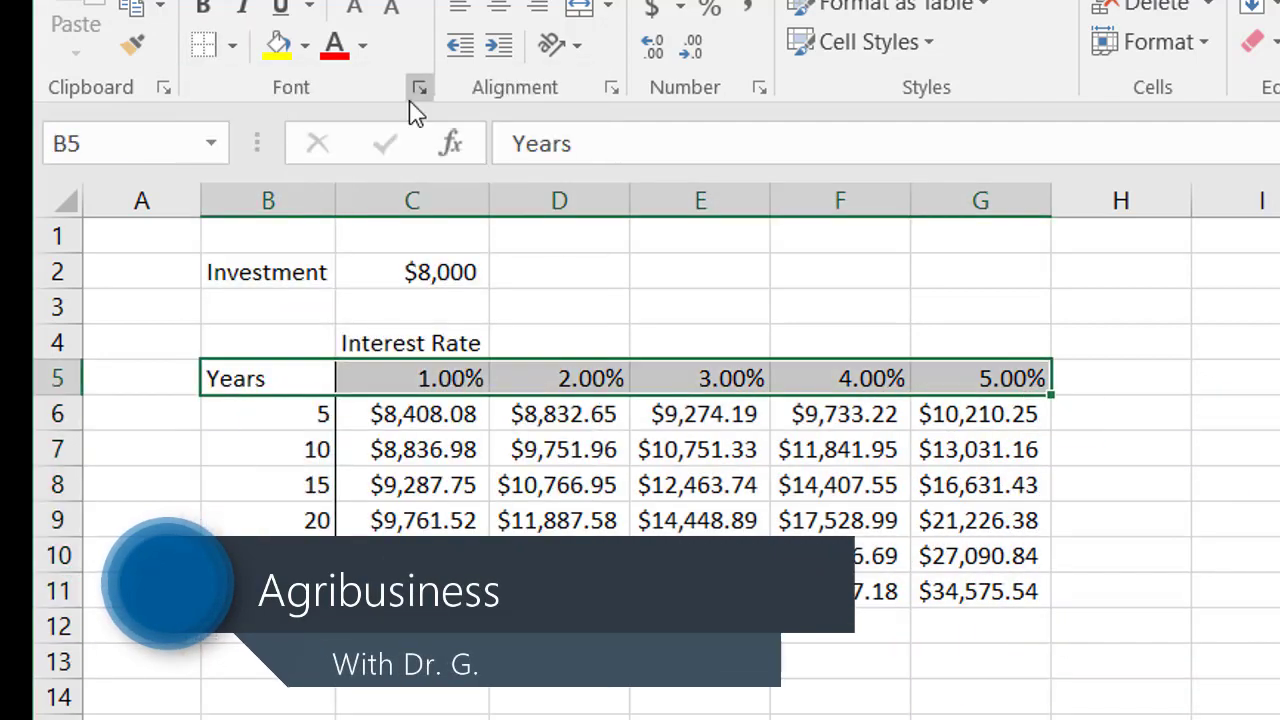
pyautogui.click(231, 45)
pyautogui.click(290, 82)
pyautogui.click(412, 718)
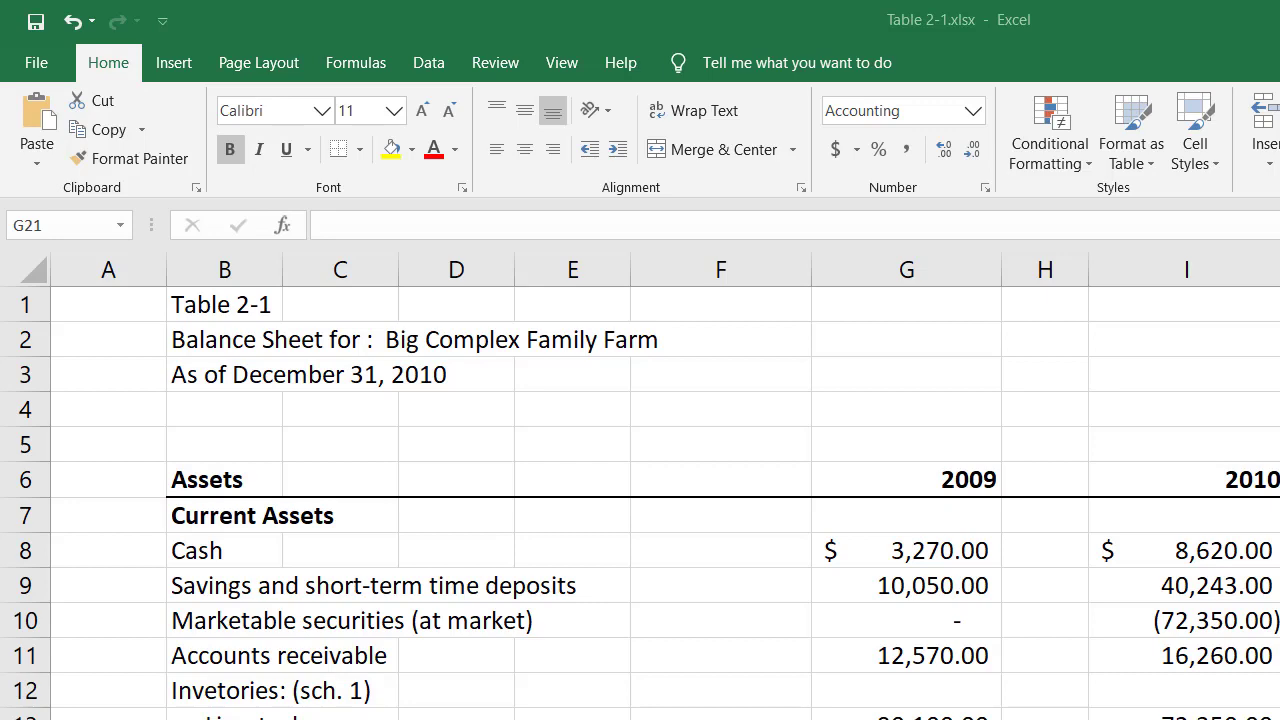
# Step: Look through the Table 2-1 balance sheet down to the book credits, then return to the Current Assets section
pyautogui.scroll(-8, 640, 500)
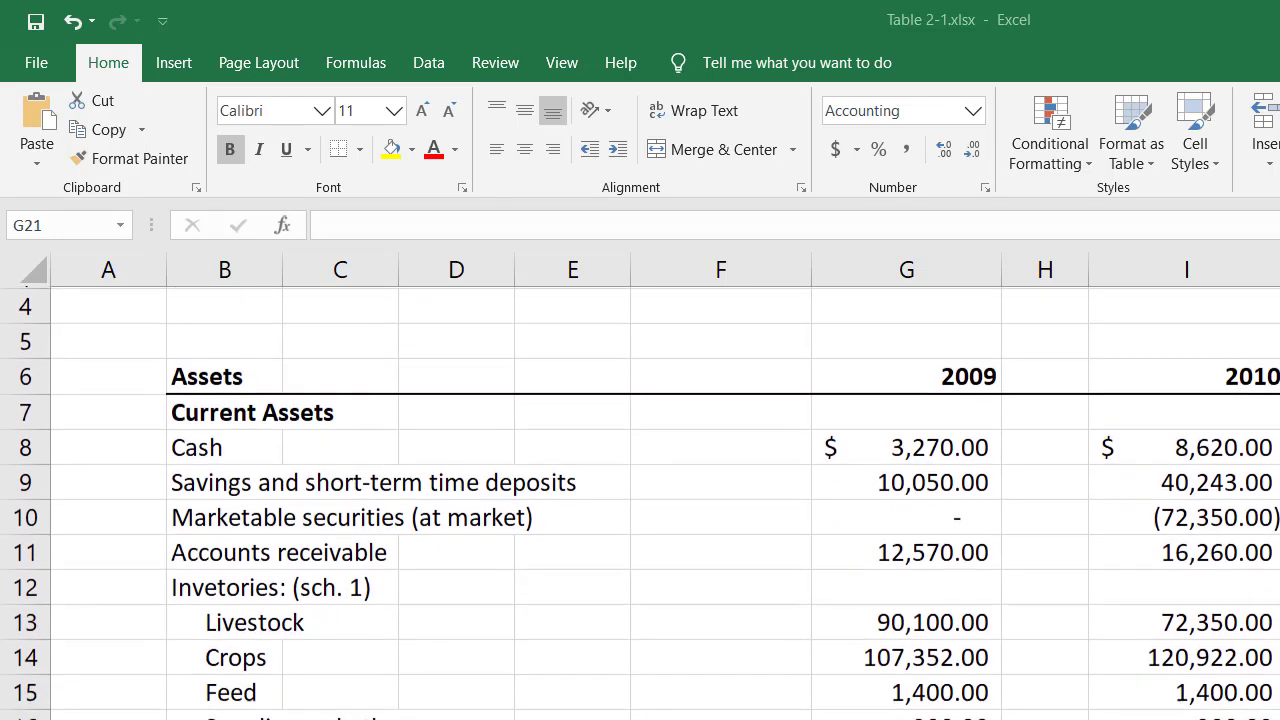
pyautogui.scroll(-6, 640, 500)
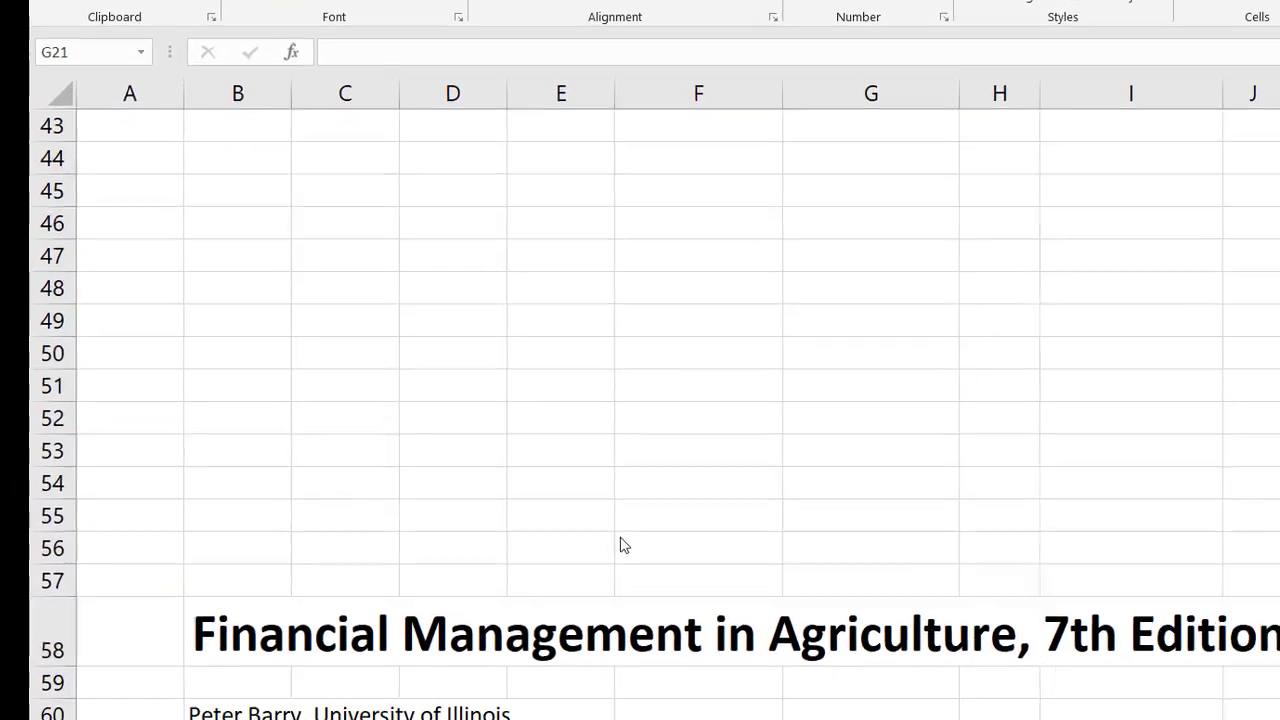
pyautogui.scroll(-2, 628, 652)
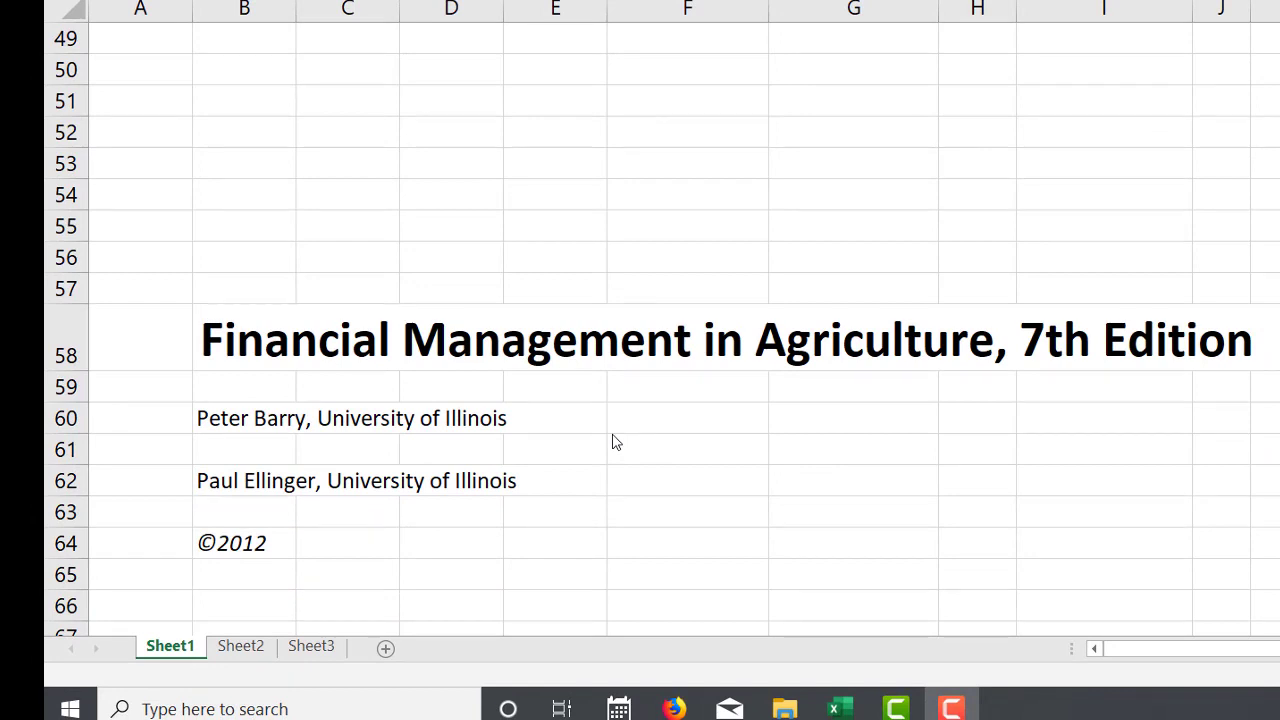
pyautogui.hotkey('ctrl', 'Home')
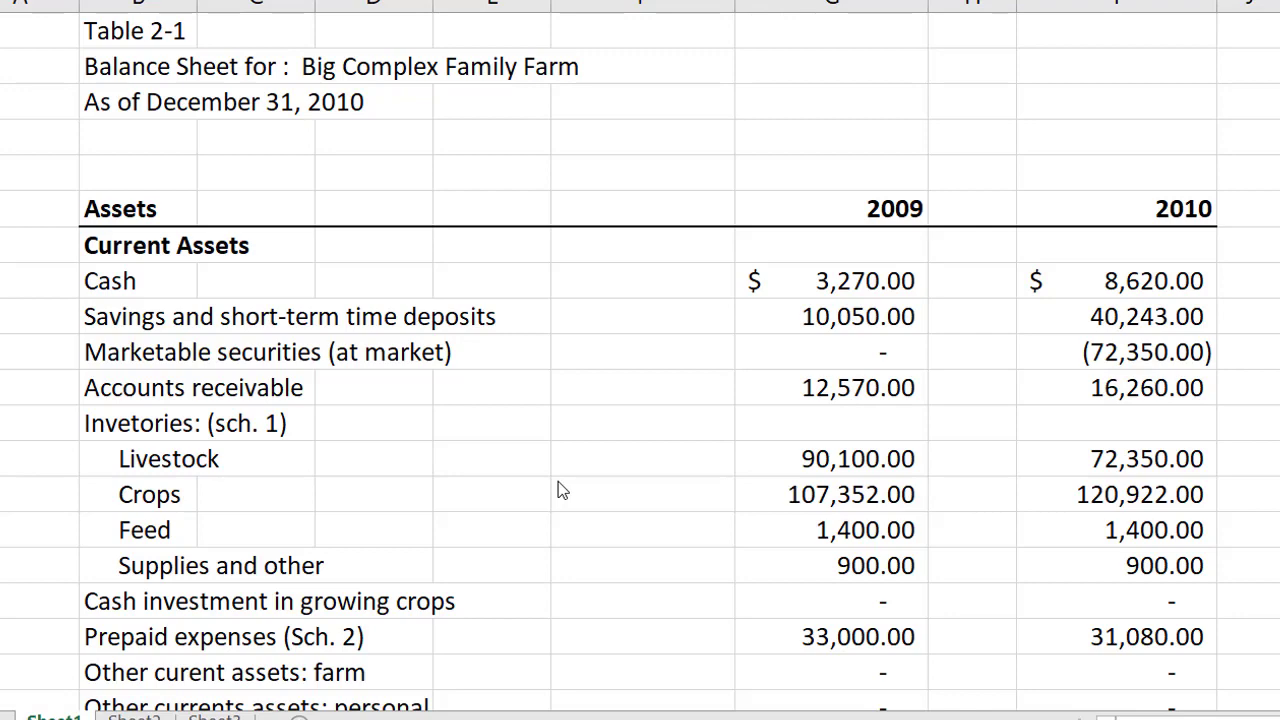
pyautogui.scroll(-1, 558, 483)
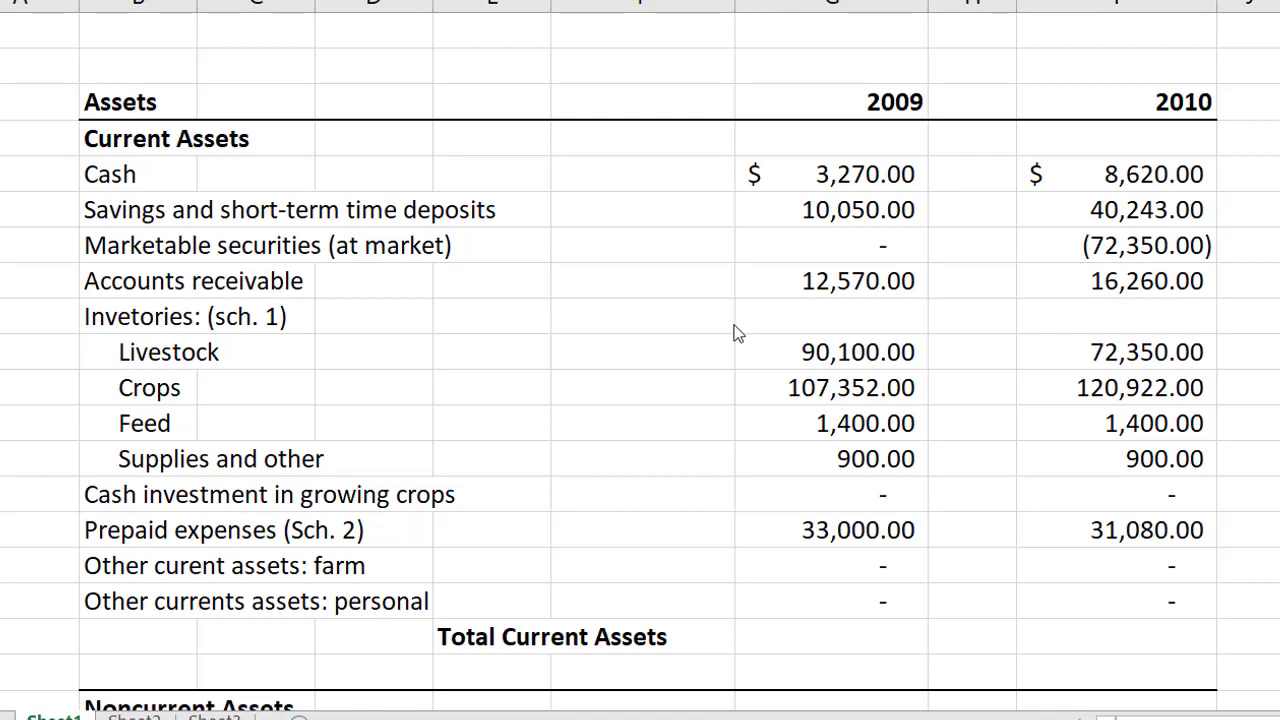
# Step: Examine the 2009 and 2010 current asset columns, then the cash and the savings and short-term time deposits figures
pyautogui.click(871, 103)
pyautogui.click(875, 103)
pyautogui.moveTo(875, 103); pyautogui.dragTo(1154, 677)
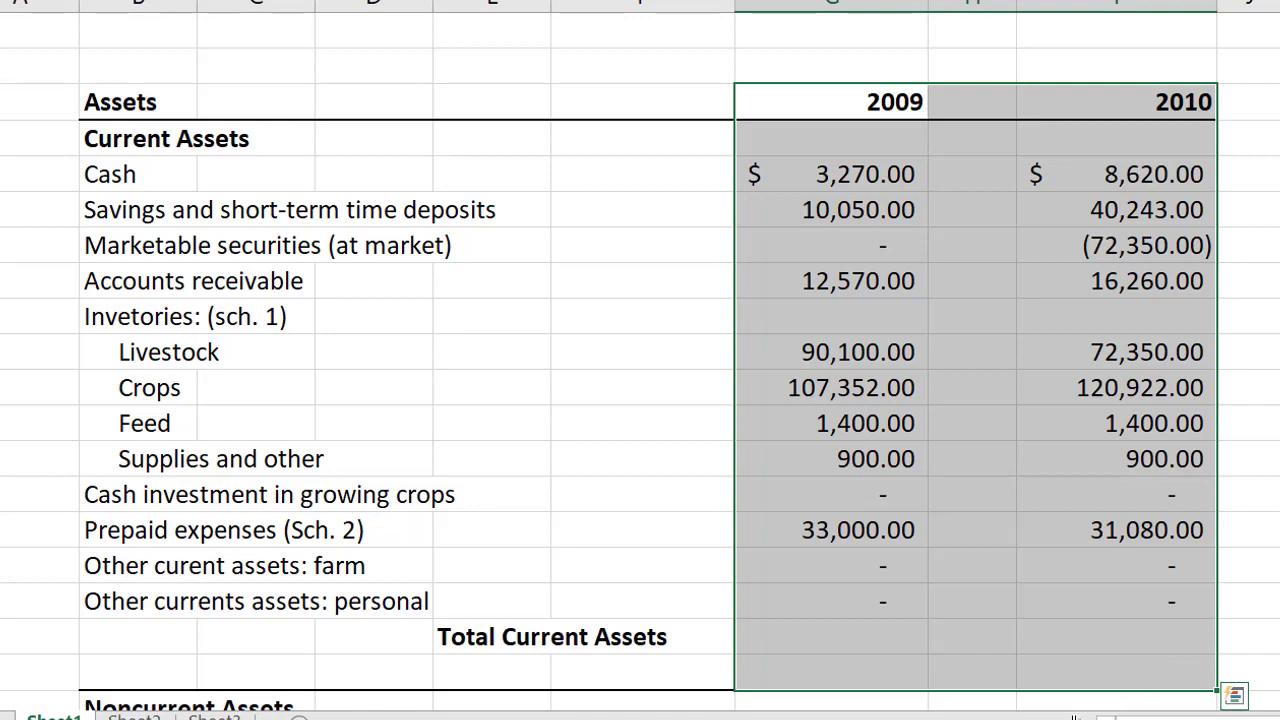
pyautogui.moveTo(858, 174); pyautogui.dragTo(1098, 187)
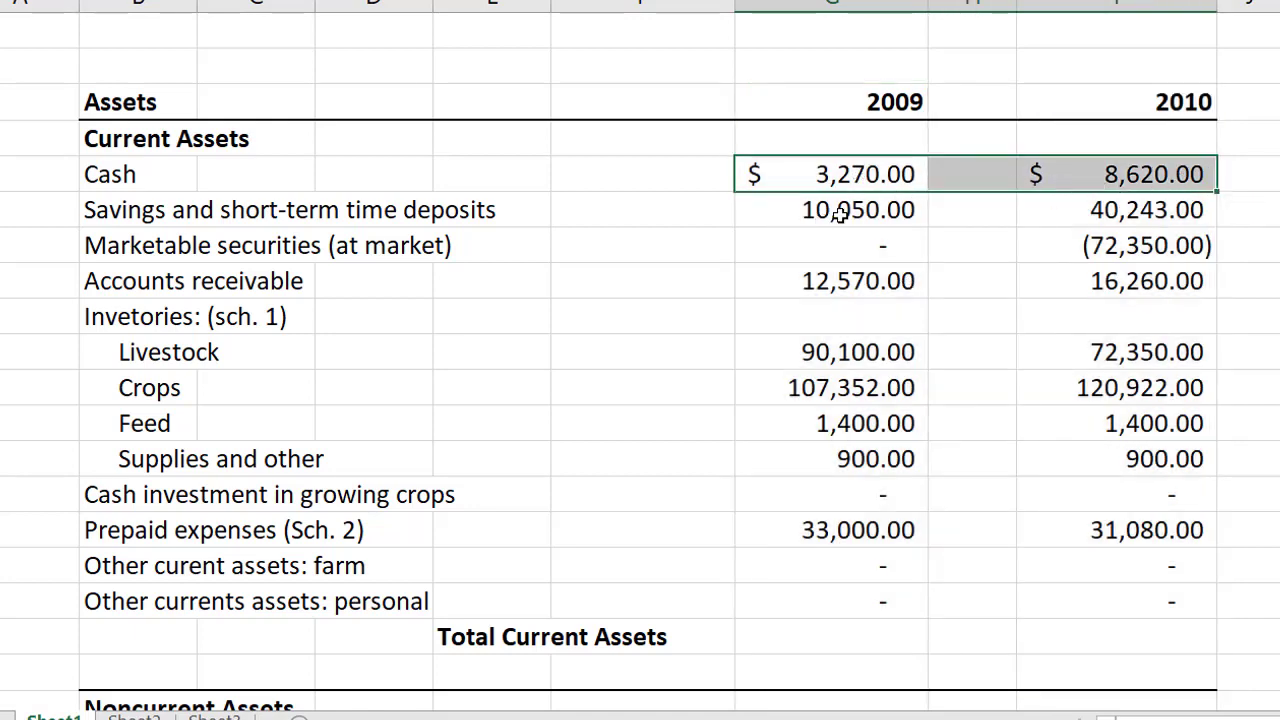
pyautogui.moveTo(837, 209); pyautogui.dragTo(1080, 213)
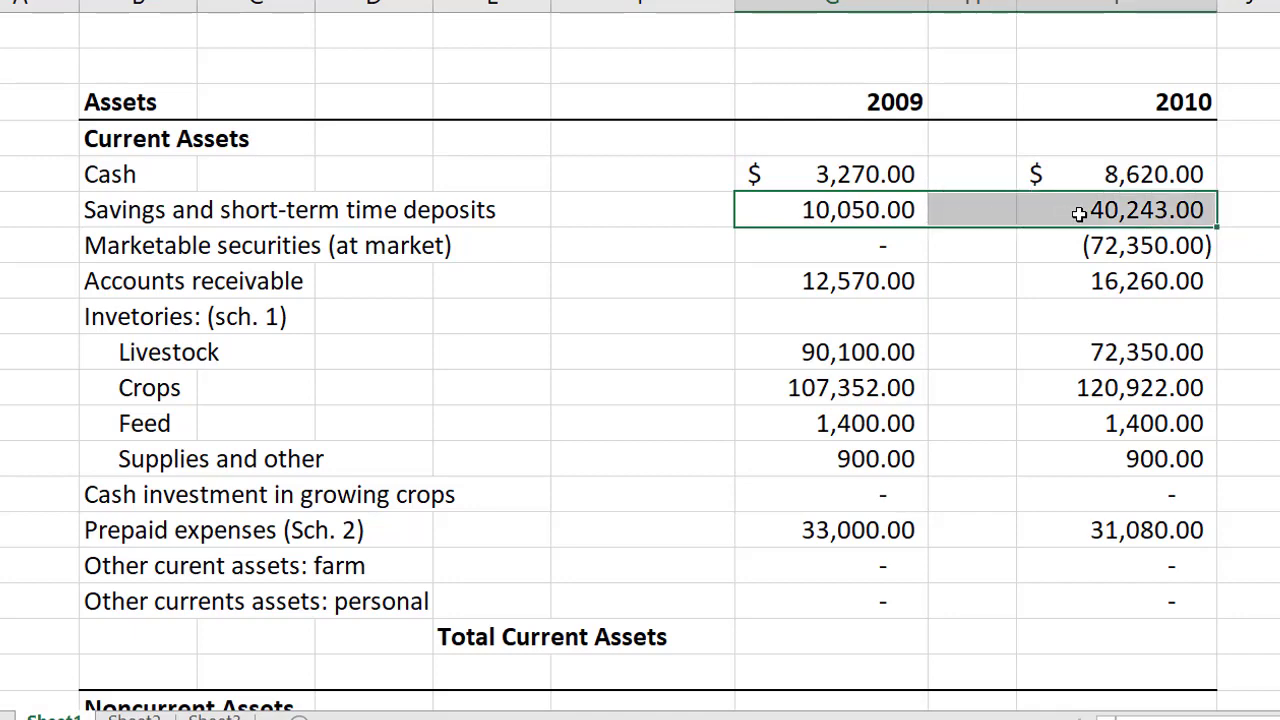
pyautogui.moveTo(1080, 213); pyautogui.dragTo(1080, 213)
pyautogui.moveTo(848, 174); pyautogui.dragTo(1096, 213)
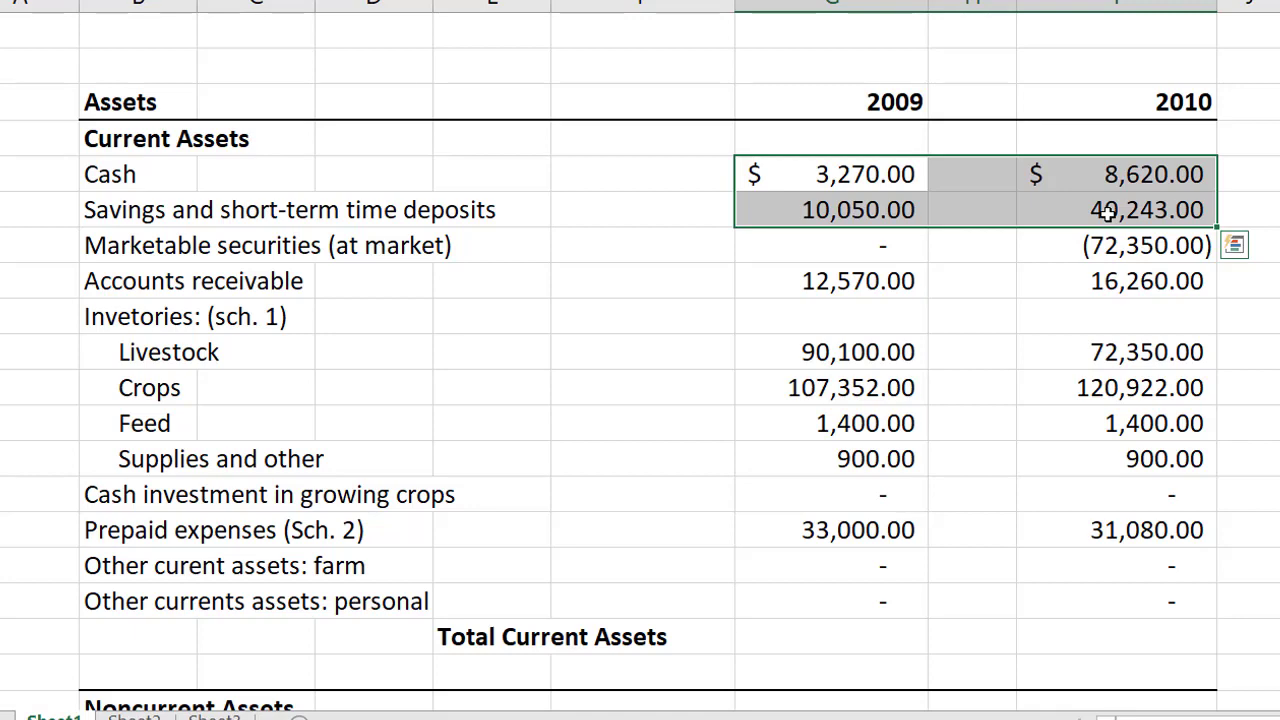
# Step: Examine the Marketable securities (at market) line and its 2009 and 2010 entries
pyautogui.click(834, 249)
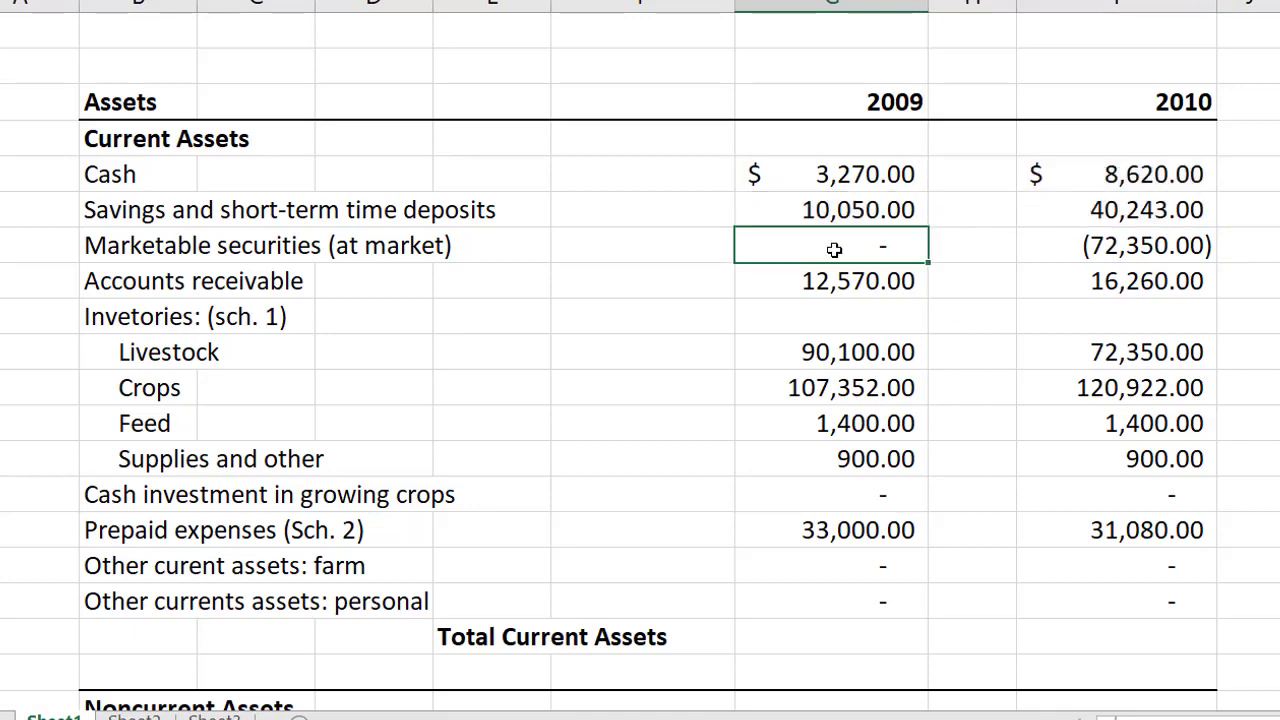
pyautogui.click(110, 245)
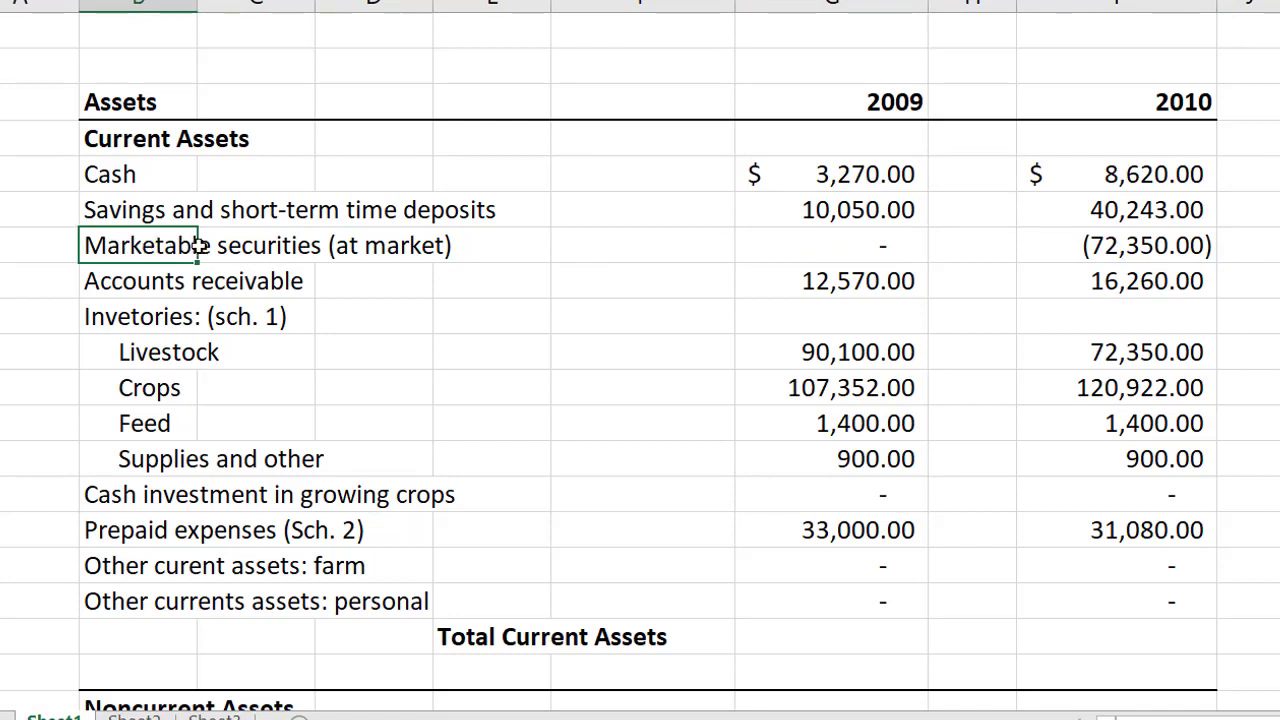
pyautogui.moveTo(198, 246); pyautogui.dragTo(338, 247)
pyautogui.click(135, 244)
pyautogui.click(1155, 246)
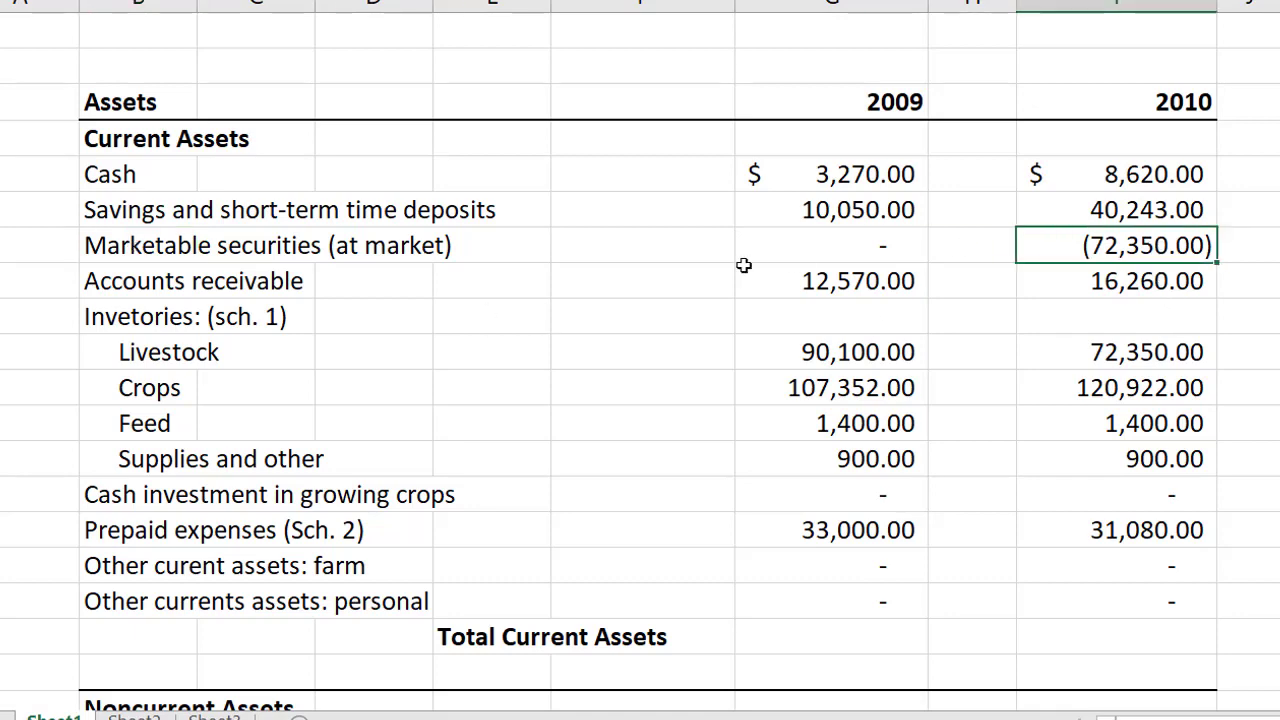
pyautogui.click(209, 243)
pyautogui.click(135, 245)
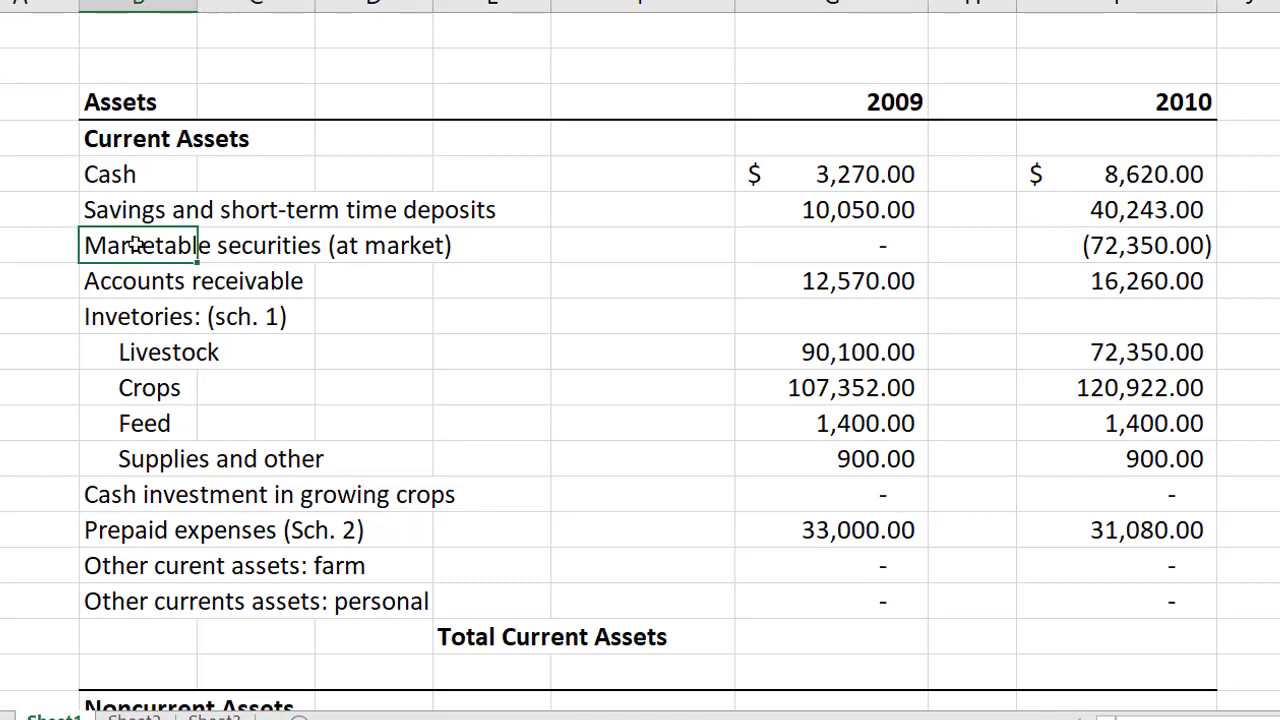
pyautogui.click(1186, 248)
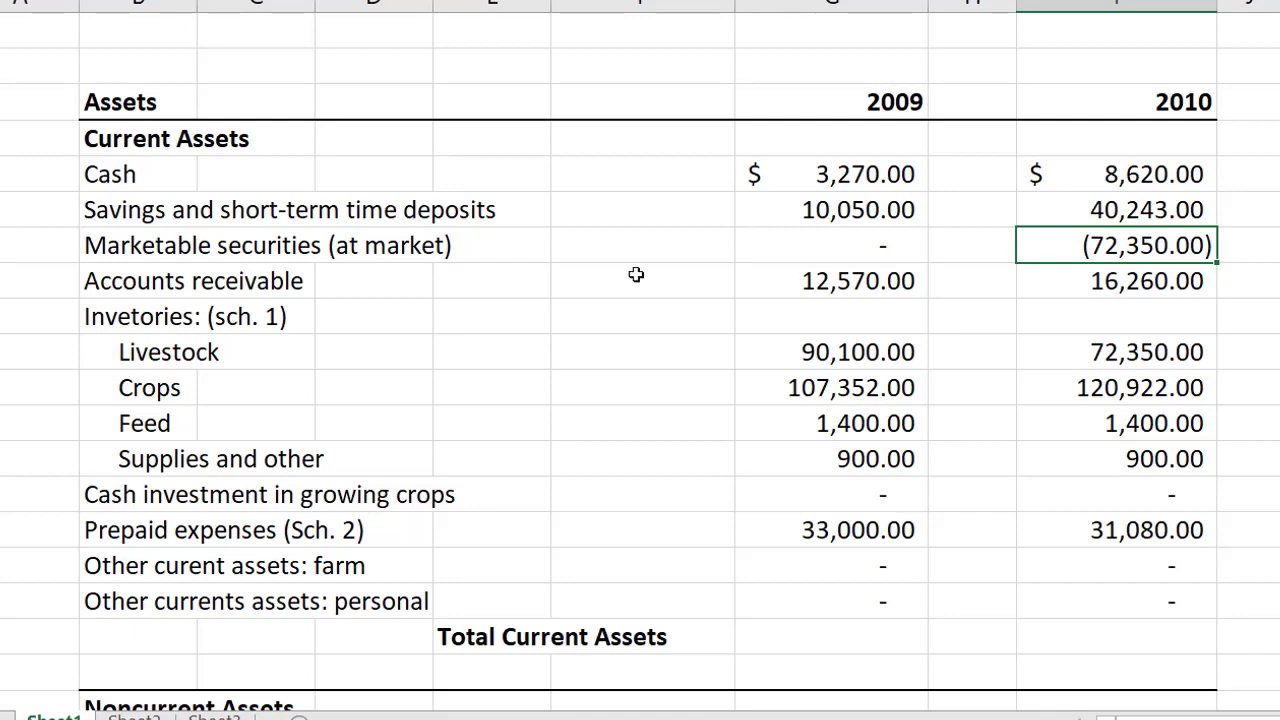
# Step: Review accounts receivable and the inventory lines, and compare the 2010 marketable securities entry with the 2010 livestock entry
pyautogui.moveTo(149, 280); pyautogui.dragTo(1093, 290)
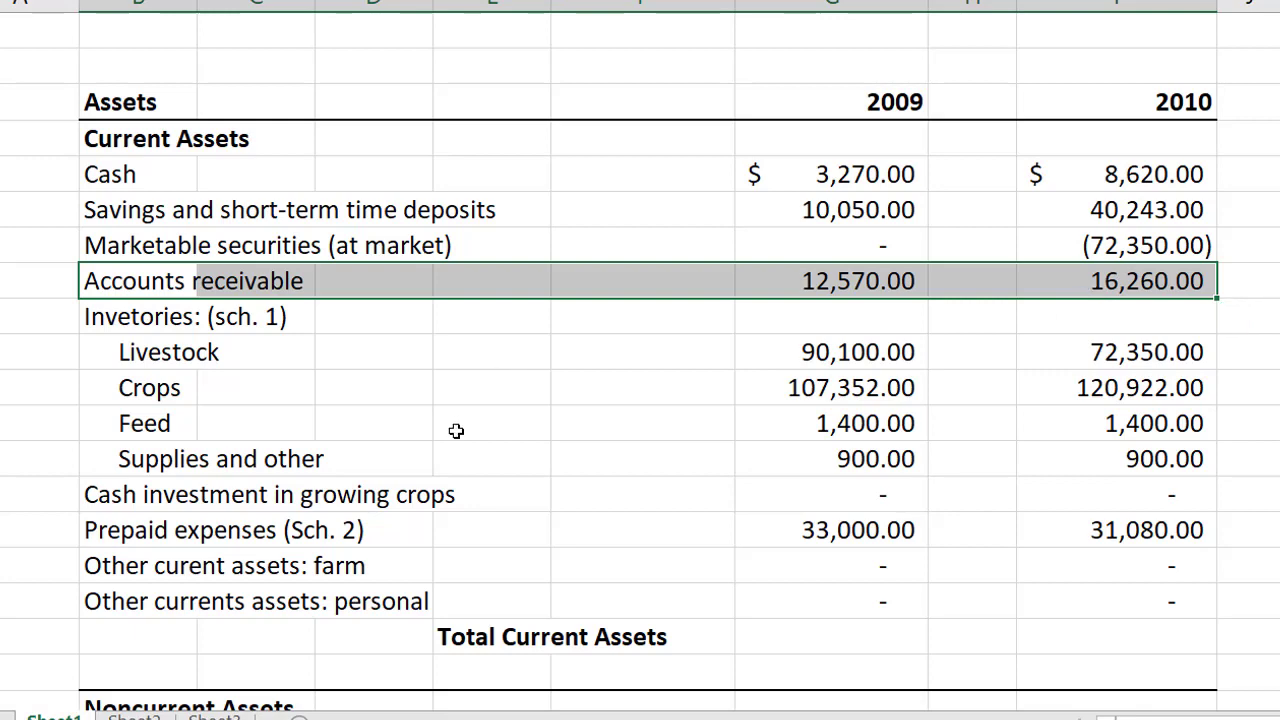
pyautogui.click(262, 362)
pyautogui.click(127, 315)
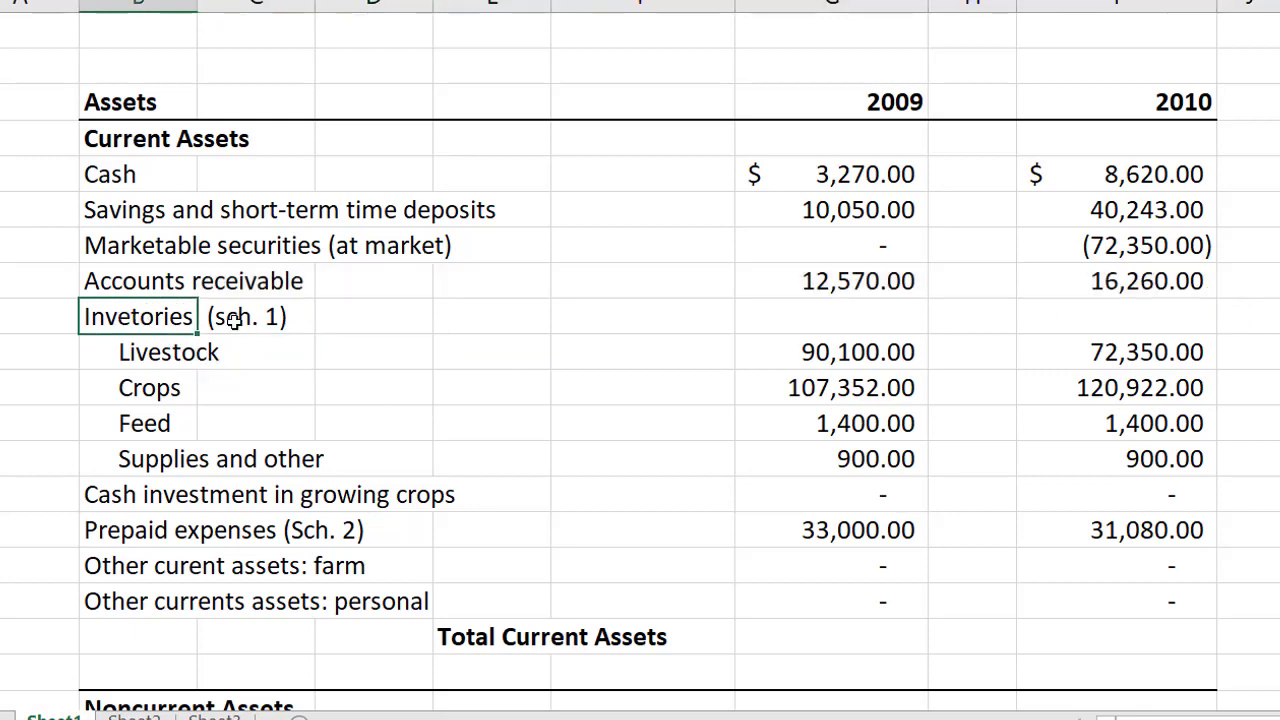
pyautogui.click(255, 318)
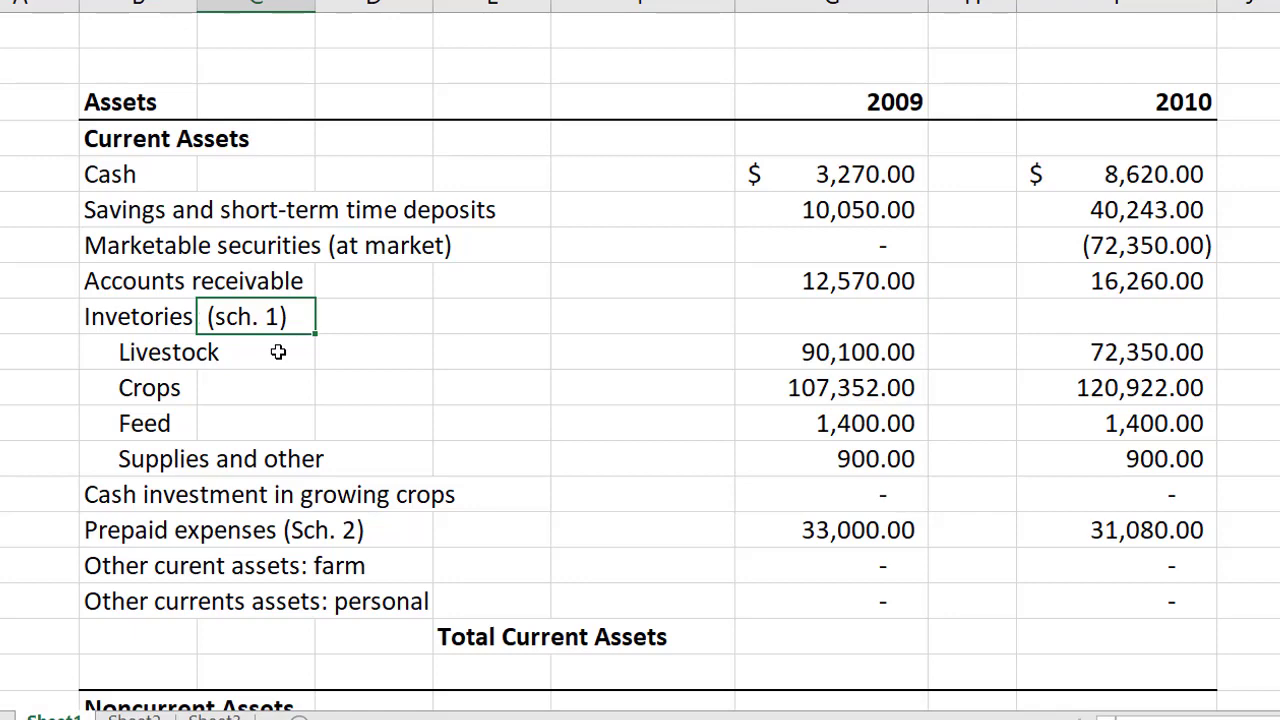
pyautogui.moveTo(857, 363); pyautogui.dragTo(1118, 459)
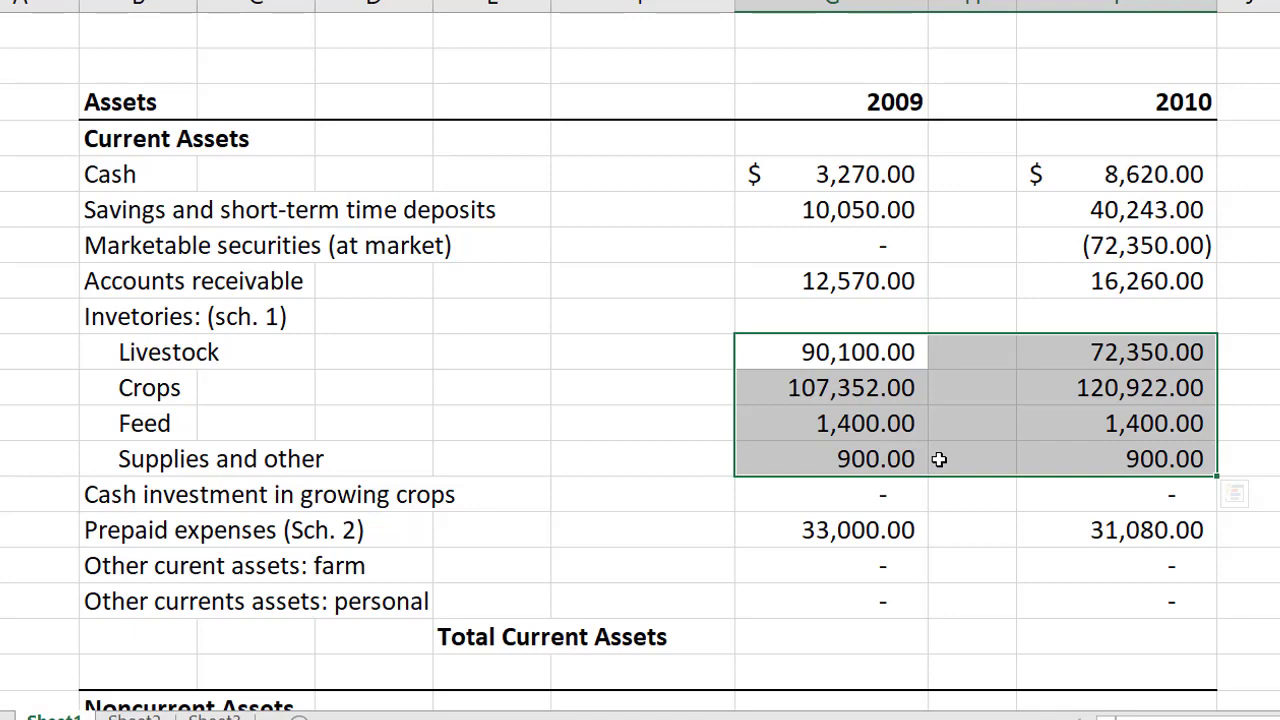
pyautogui.click(1120, 245)
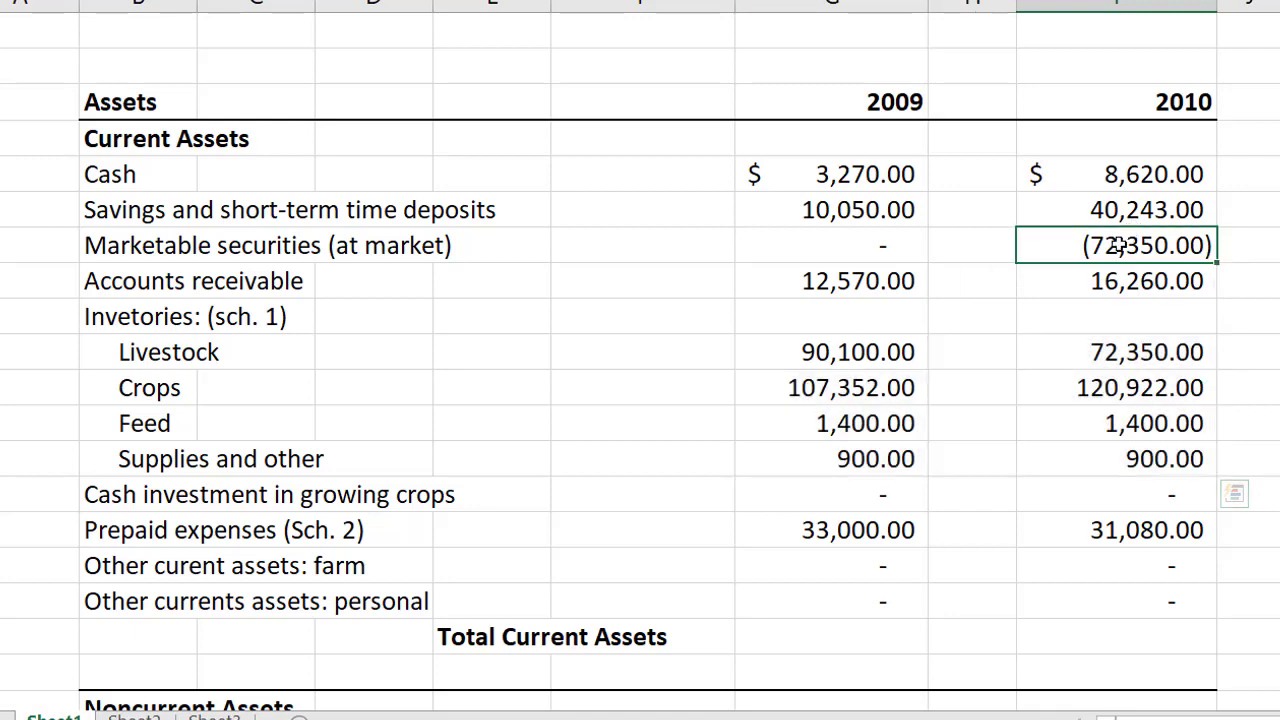
pyautogui.click(1128, 351)
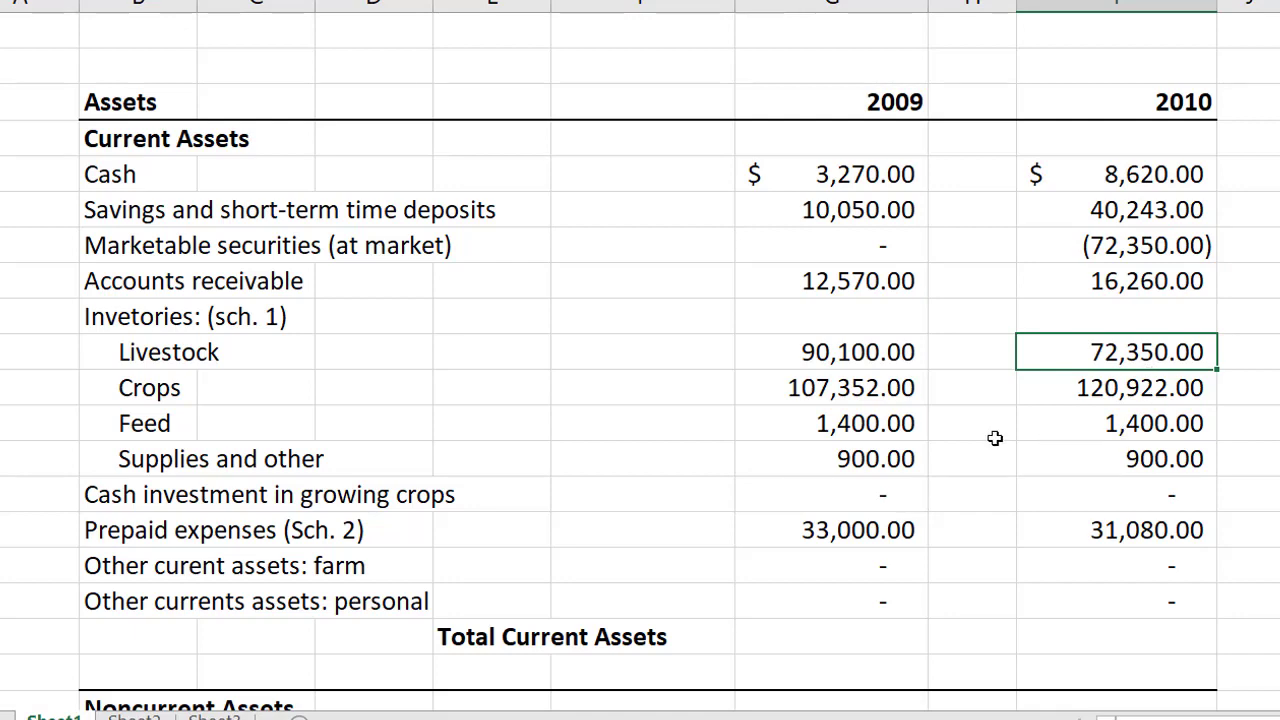
# Step: Review the cash investment in growing crops, prepaid expenses, and other farm and personal current asset lines for both years
pyautogui.scroll(-1, 697, 489)
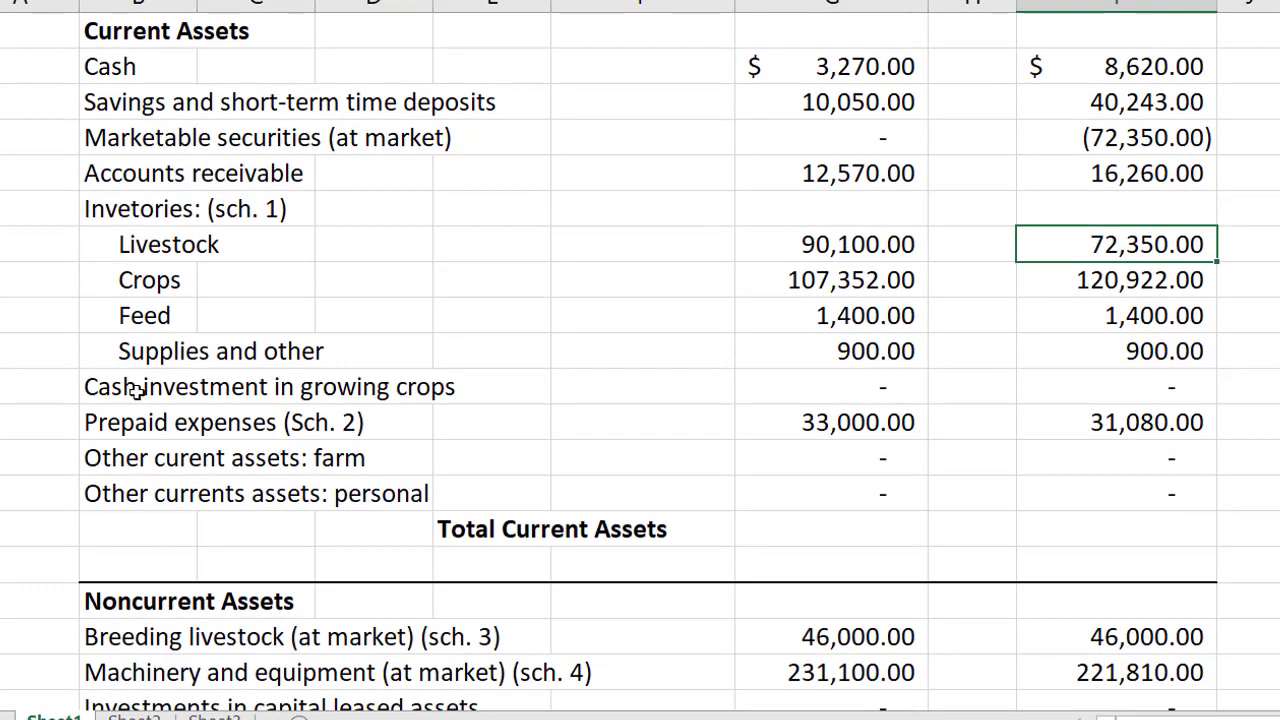
pyautogui.moveTo(96, 387); pyautogui.dragTo(1078, 391)
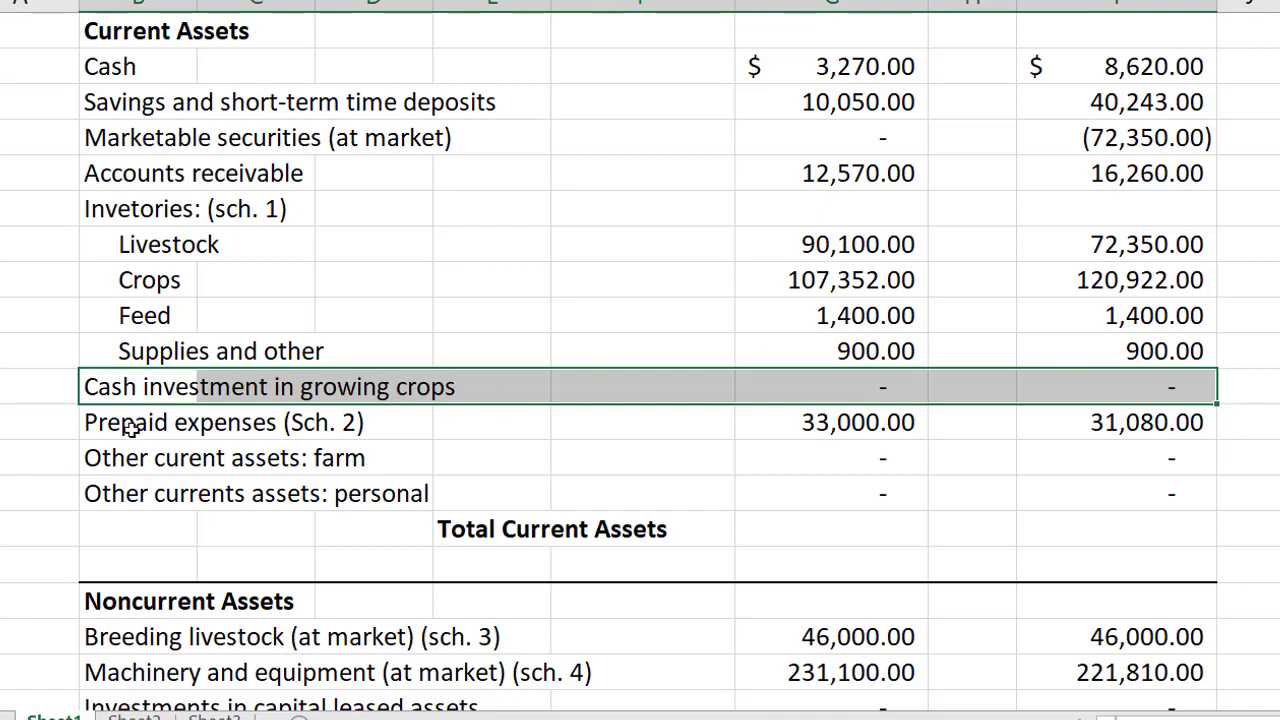
pyautogui.moveTo(133, 424); pyautogui.dragTo(1120, 430)
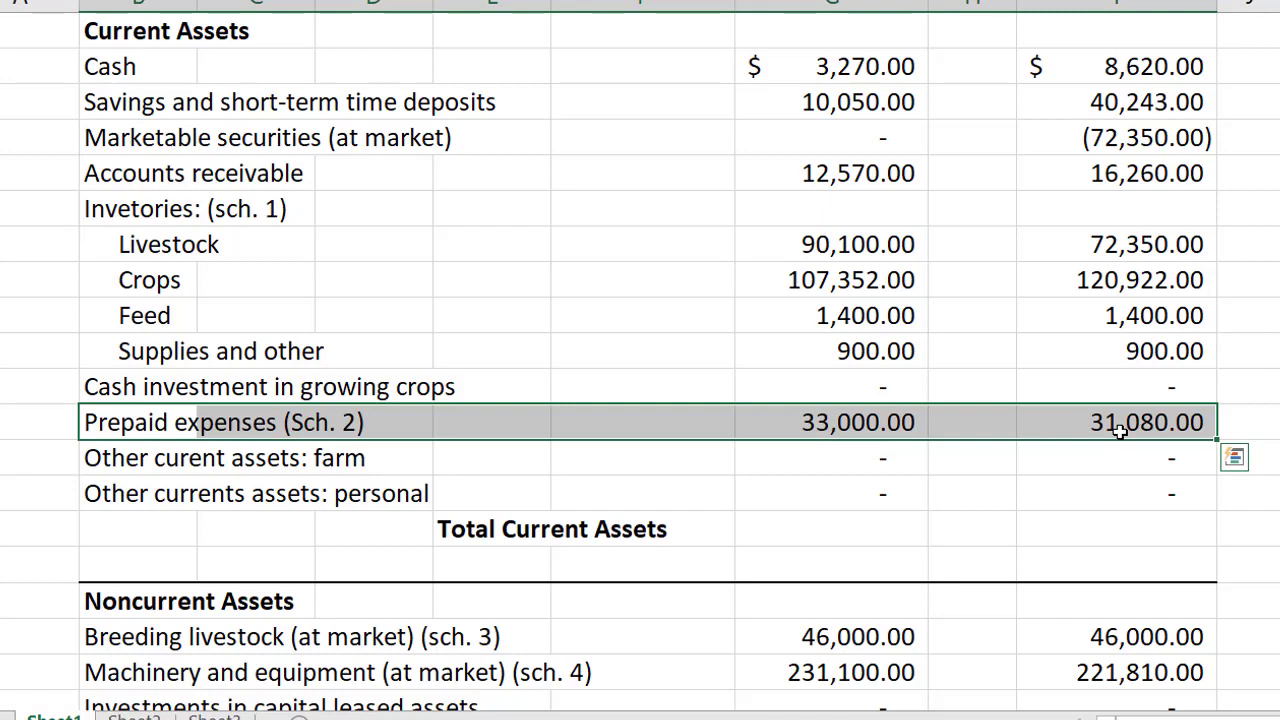
pyautogui.click(158, 457)
pyautogui.moveTo(158, 457); pyautogui.dragTo(1094, 491)
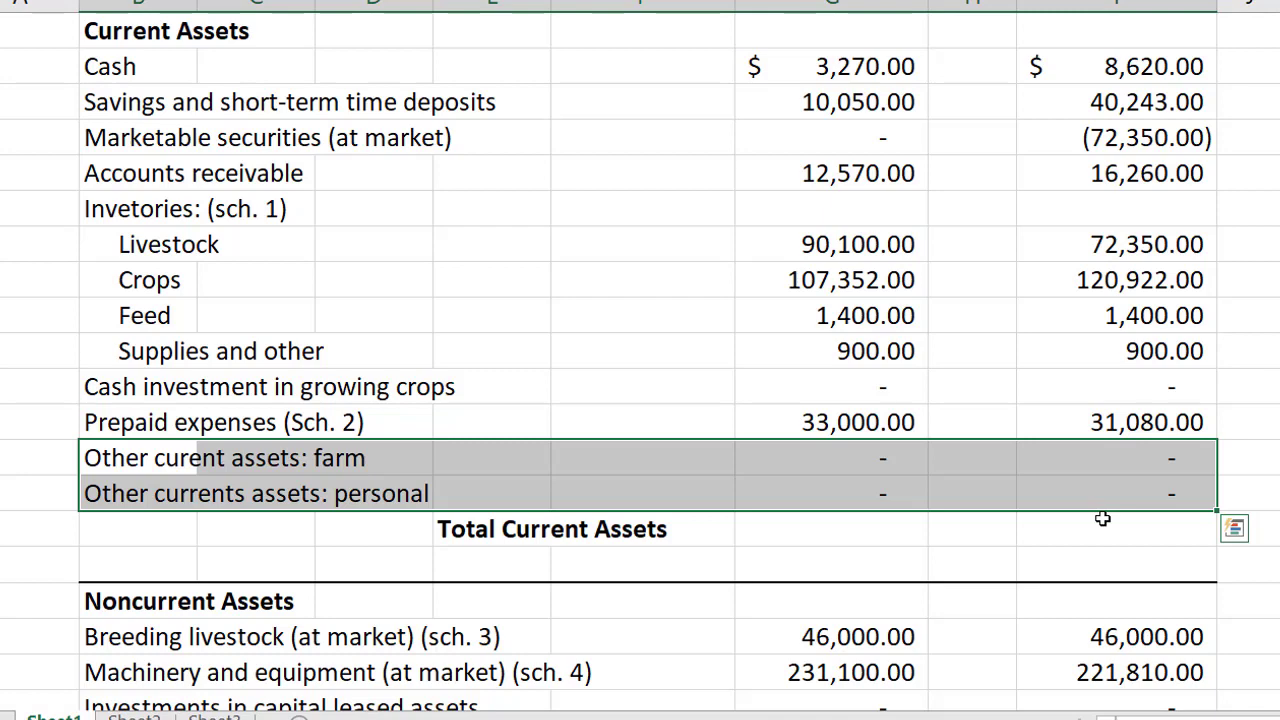
# Step: Calculate the 2009 Total Current Assets with an AutoSum extended to cover cash through other personal assets, G8:G20
pyautogui.click(863, 535)
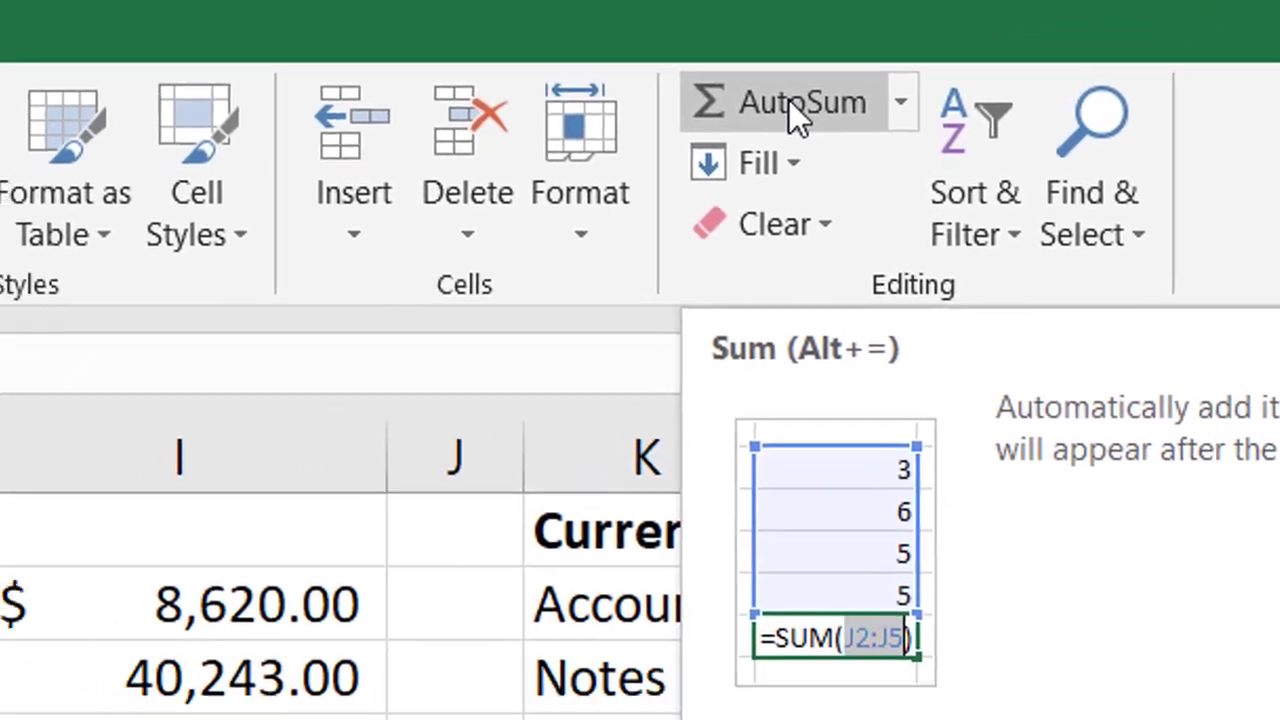
pyautogui.click(667, 210)
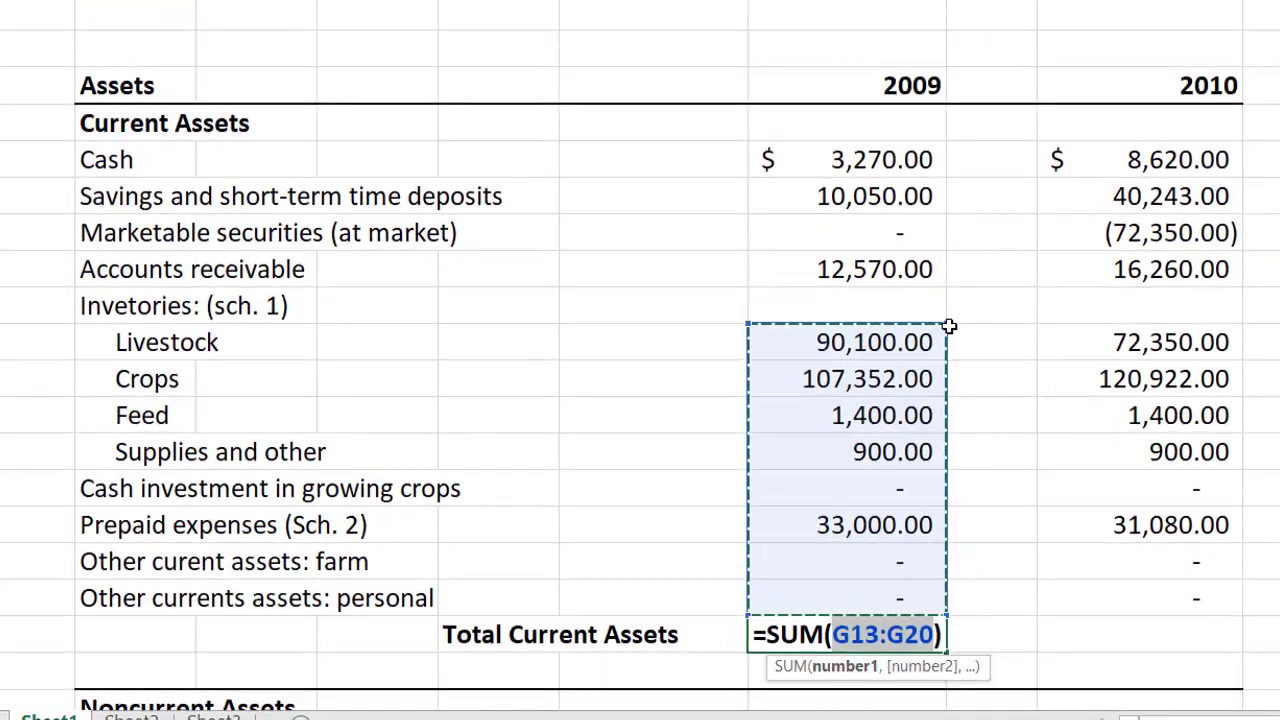
pyautogui.moveTo(945, 323); pyautogui.dragTo(946, 152)
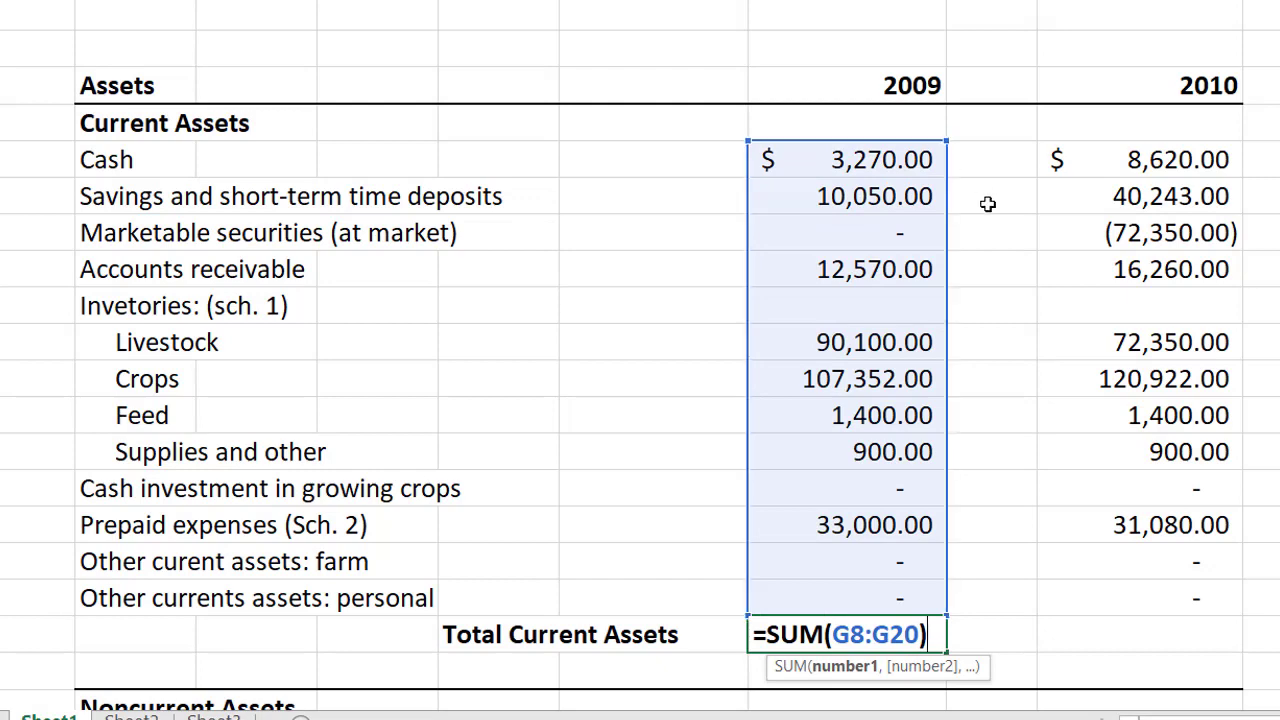
pyautogui.press('Return')
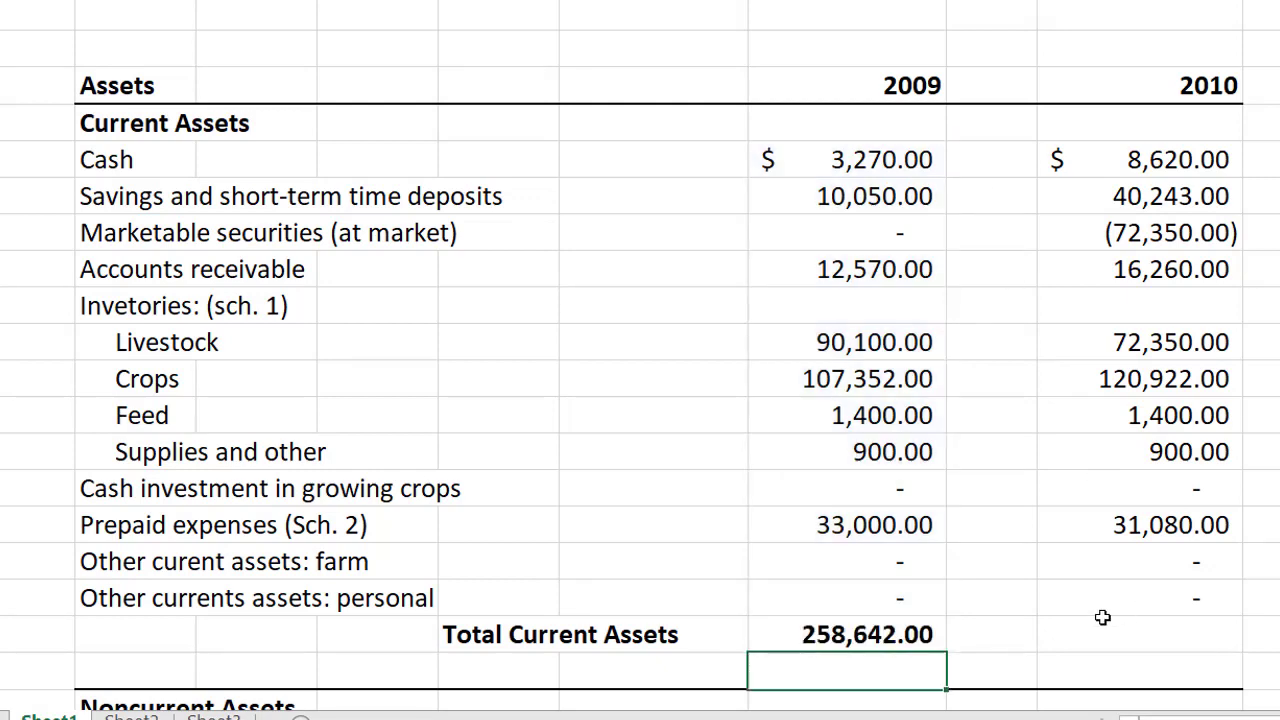
# Step: Copy the 2009 Total Current Assets formula into the 2010 column of the same row
pyautogui.click(868, 633)
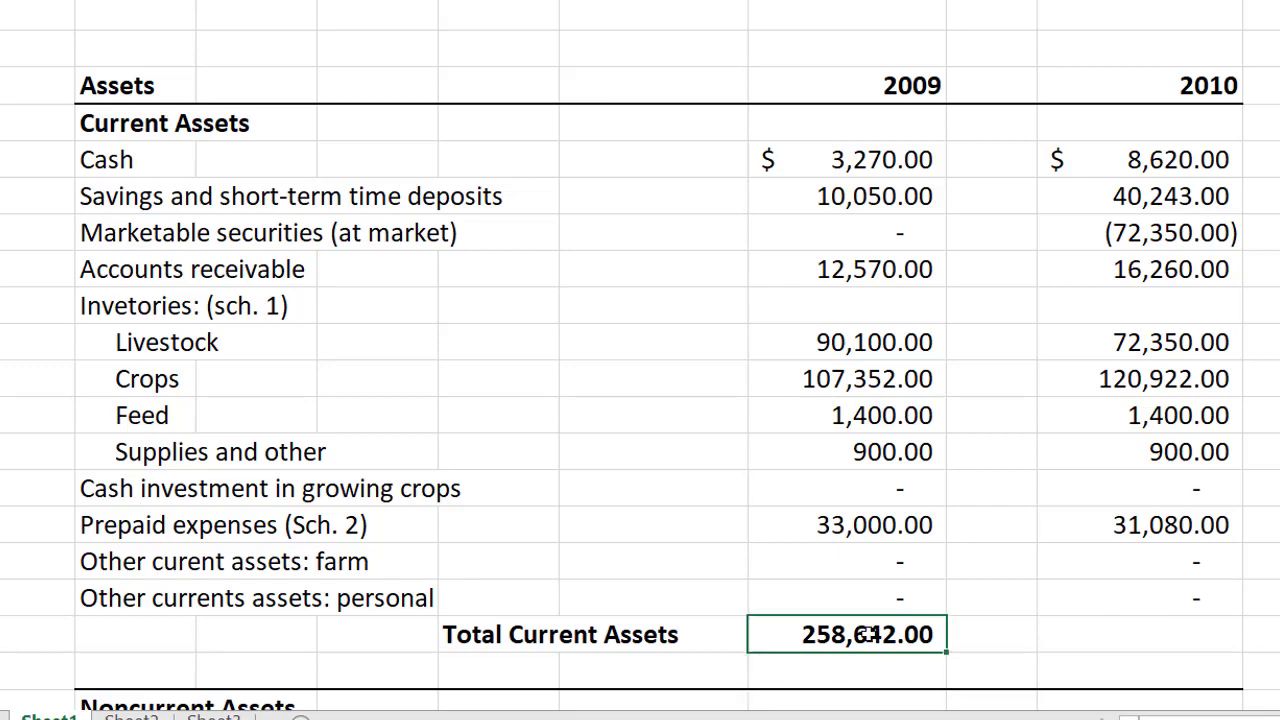
pyautogui.hotkey('ctrl', 'c')
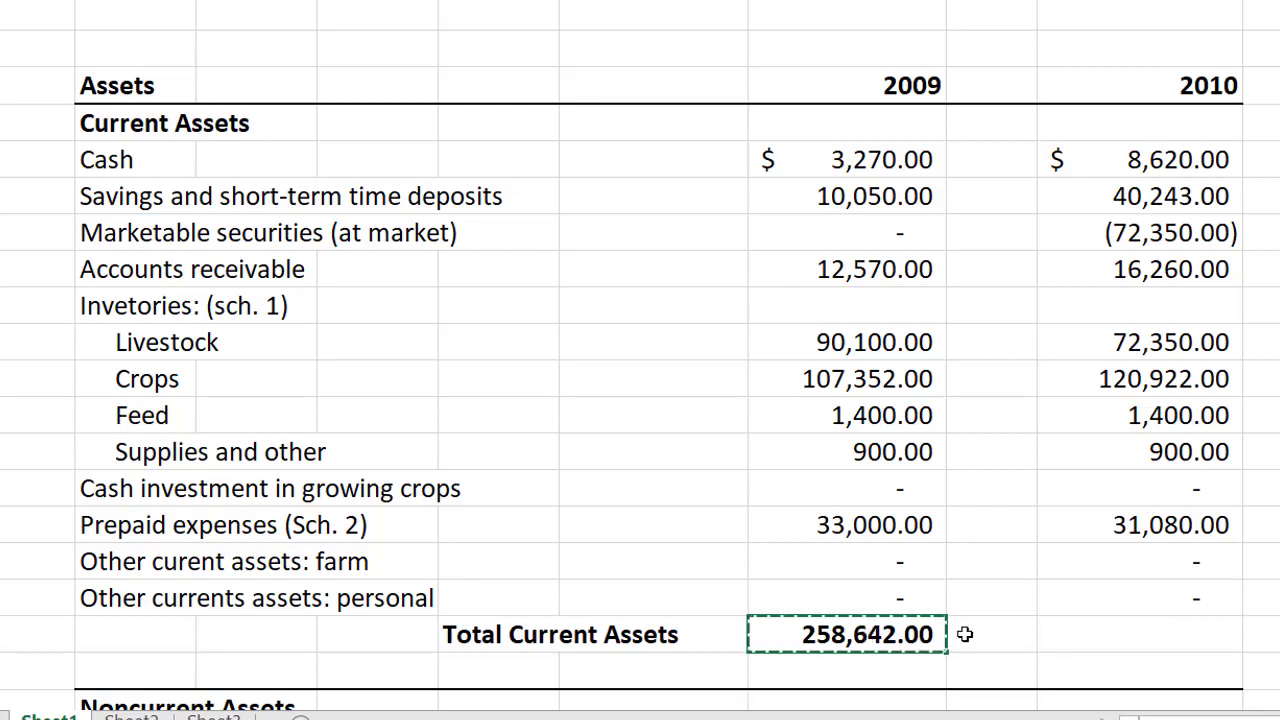
pyautogui.click(1093, 635)
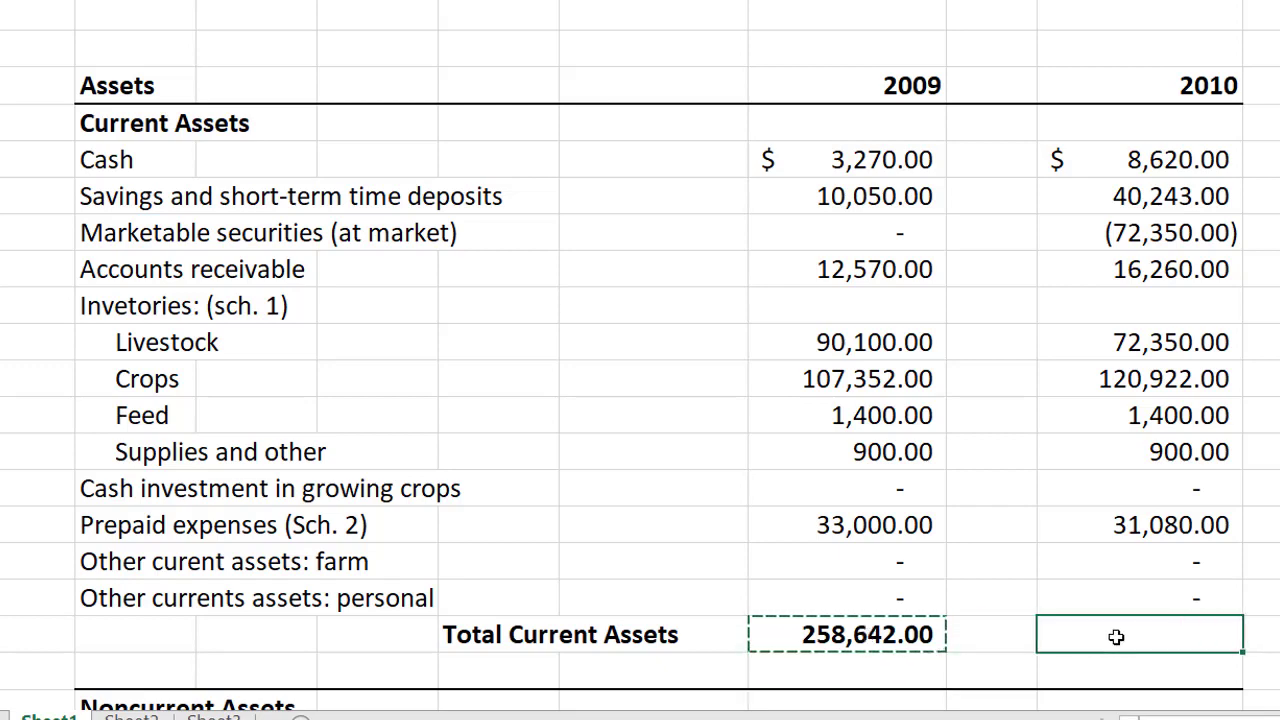
pyautogui.hotkey('ctrl', 'v')
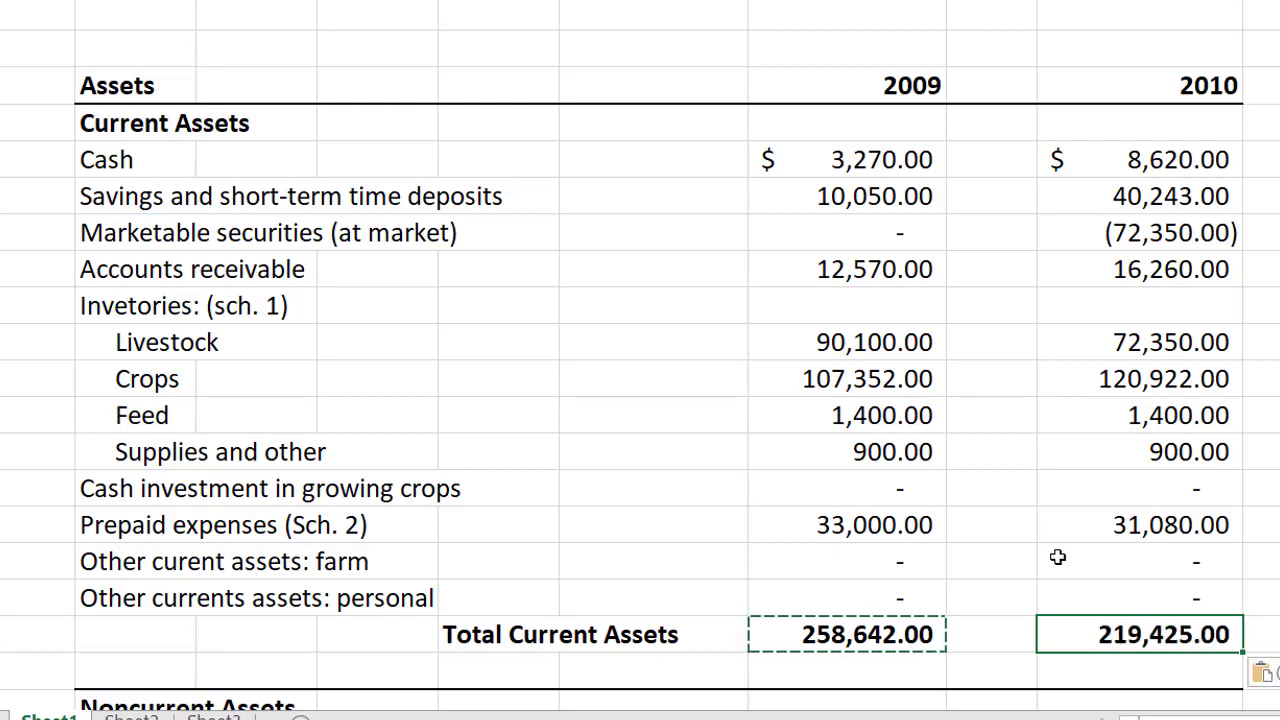
pyautogui.click(1008, 561)
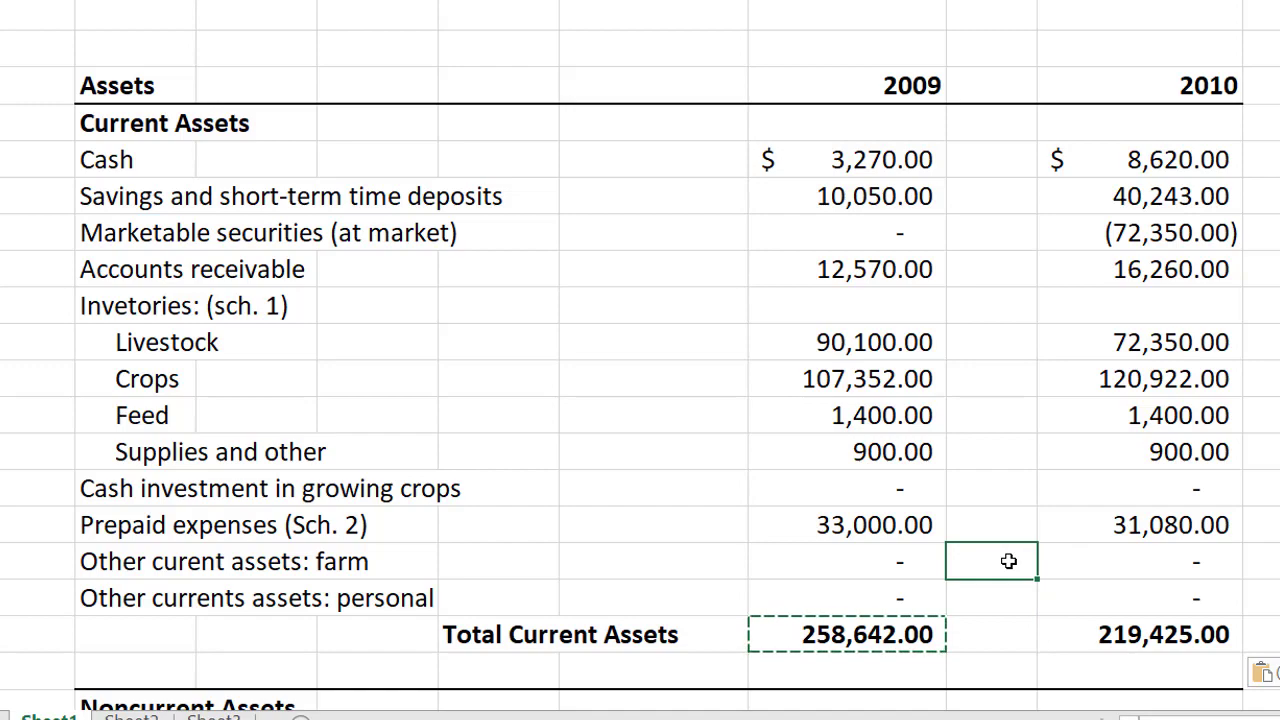
# Step: Review the noncurrent asset lines for breeding livestock, machinery and equipment, and investments in cooperatives
pyautogui.press('Escape')
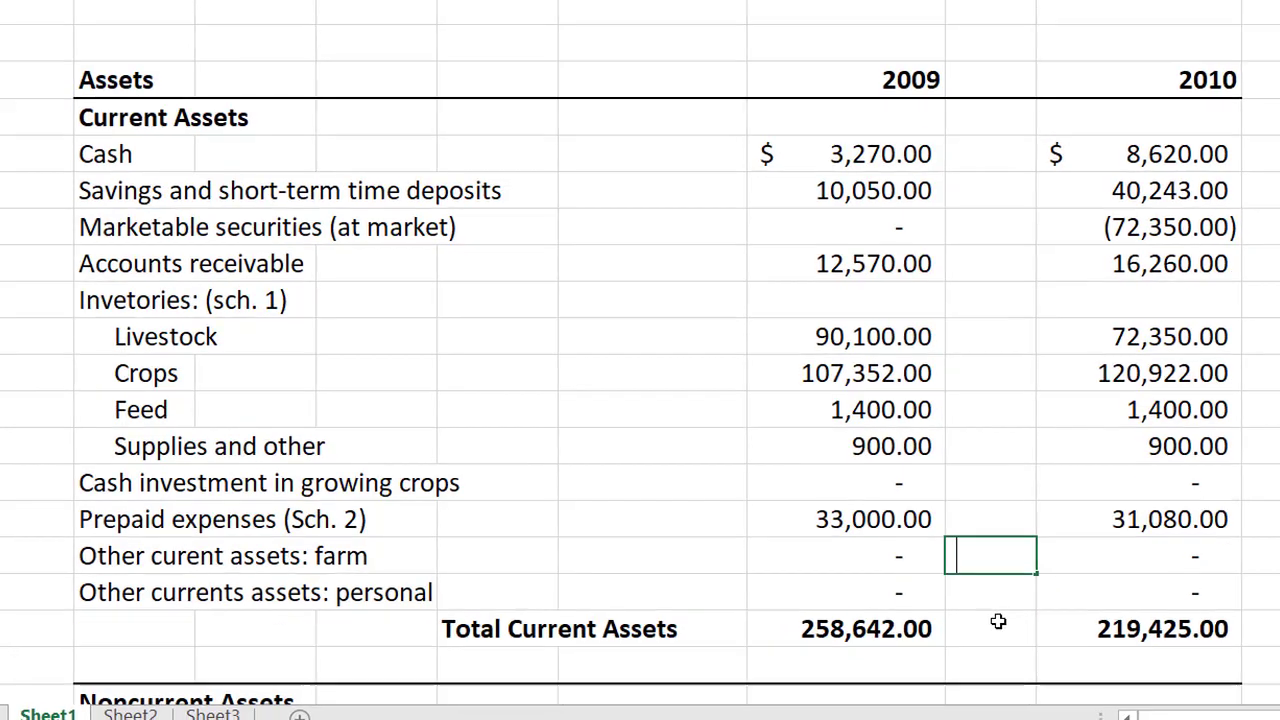
pyautogui.click(962, 634)
pyautogui.scroll(-4, 966, 625)
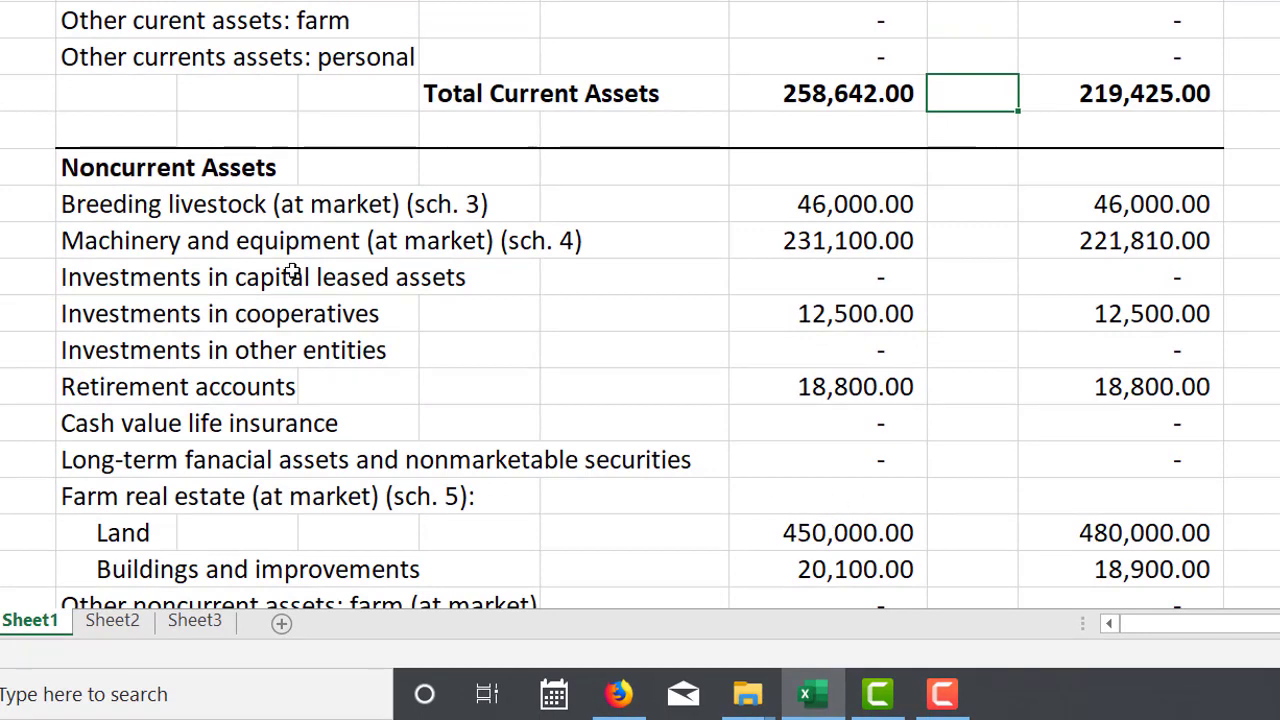
pyautogui.click(185, 207)
pyautogui.click(103, 209)
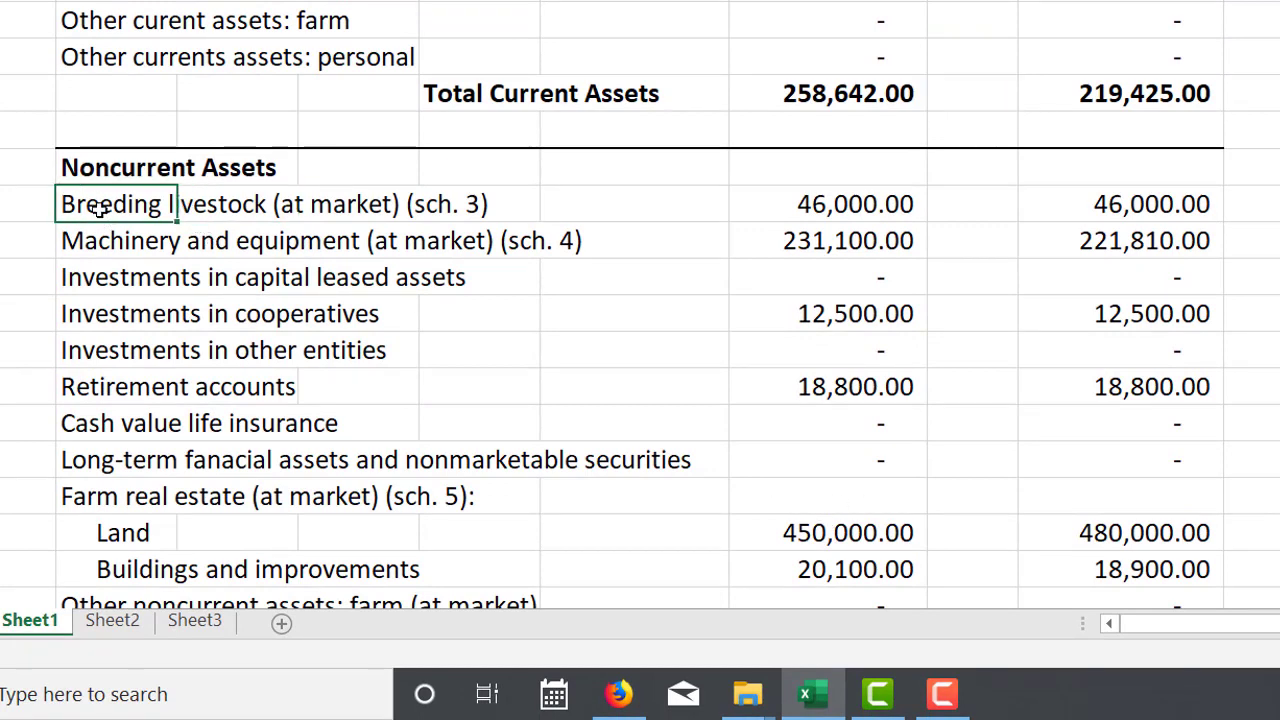
pyautogui.click(330, 207)
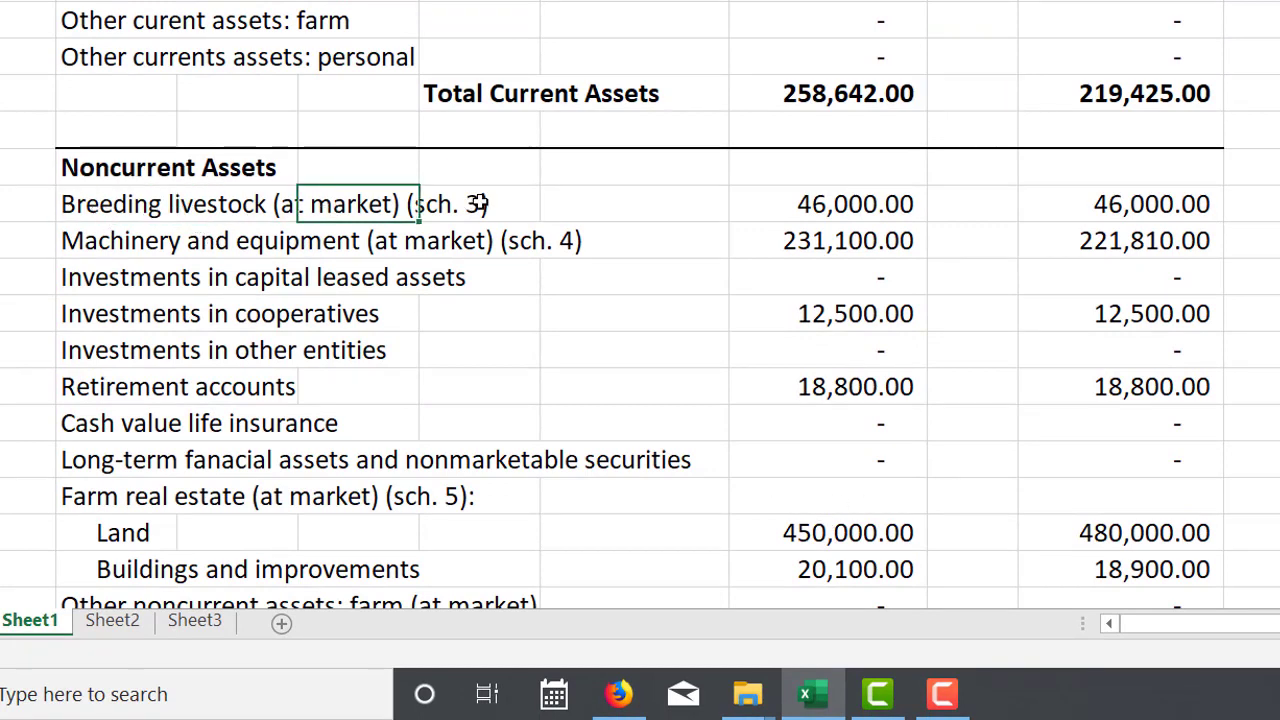
pyautogui.click(478, 204)
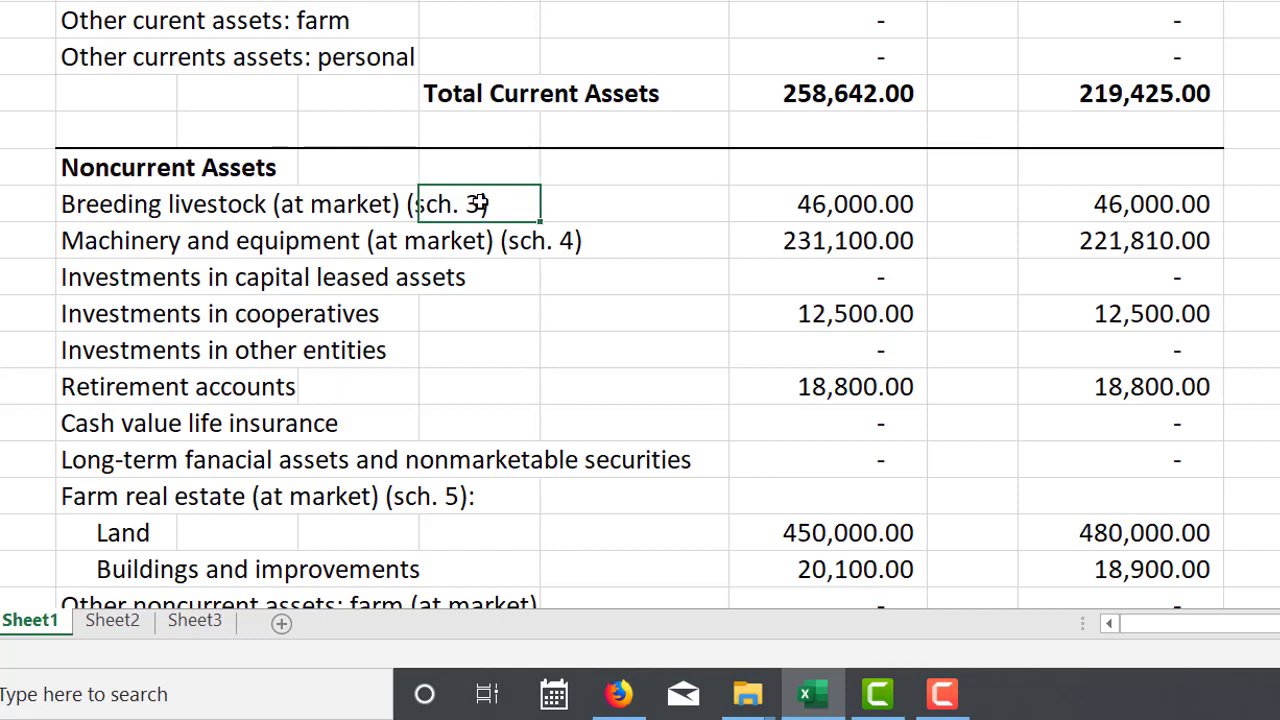
pyautogui.click(89, 243)
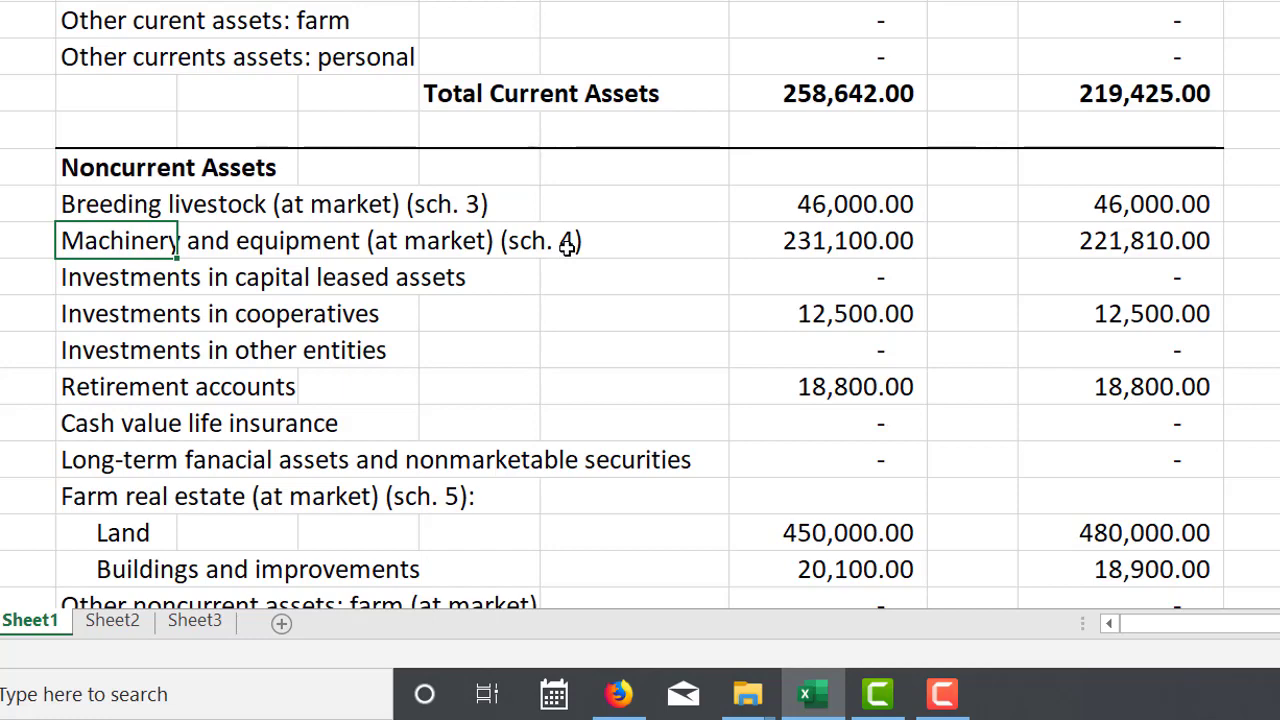
pyautogui.click(96, 315)
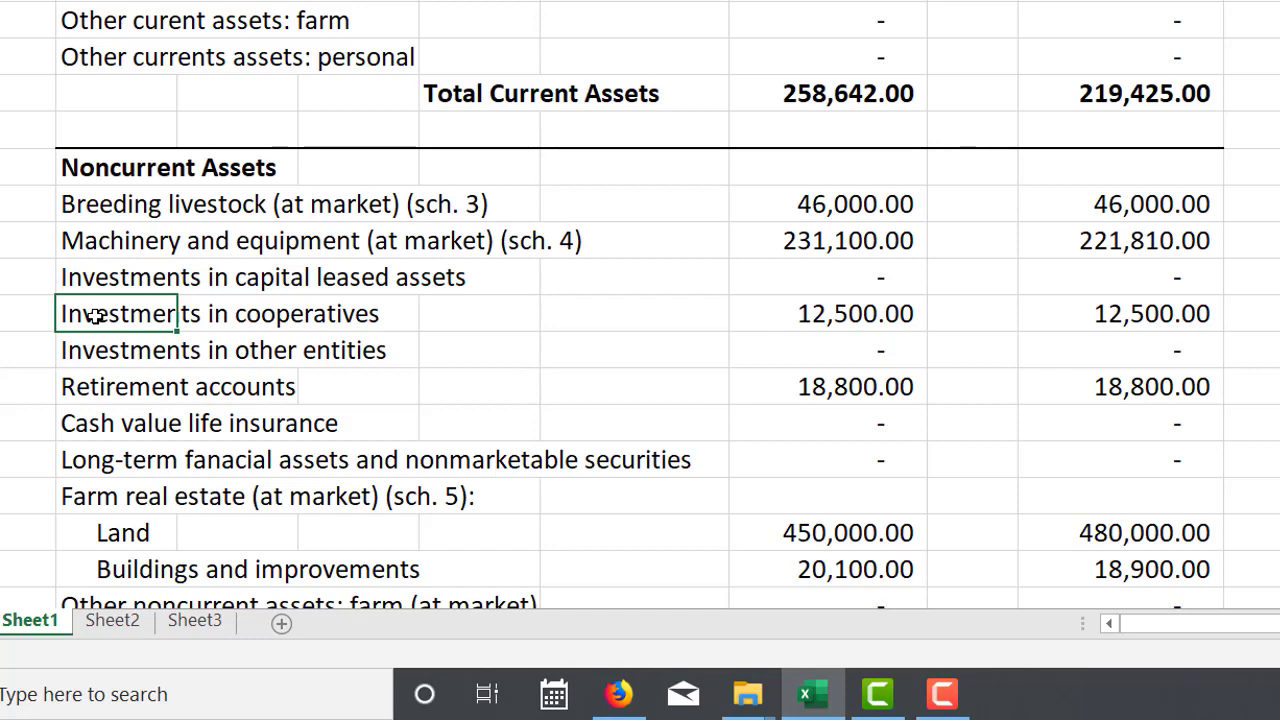
pyautogui.moveTo(108, 206); pyautogui.dragTo(117, 240)
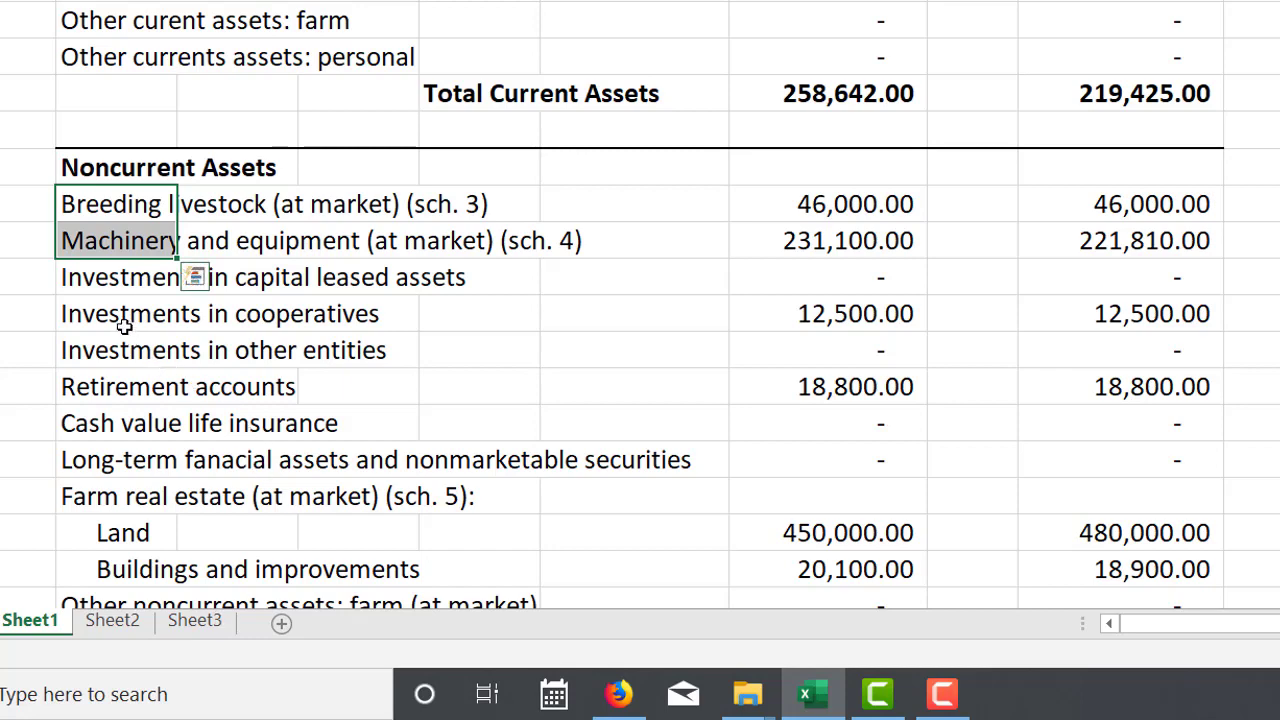
# Step: Review the noncurrent lines from investments in other entities through farm real estate, including retirement accounts, life insurance, long-term securities and land
pyautogui.click(107, 351)
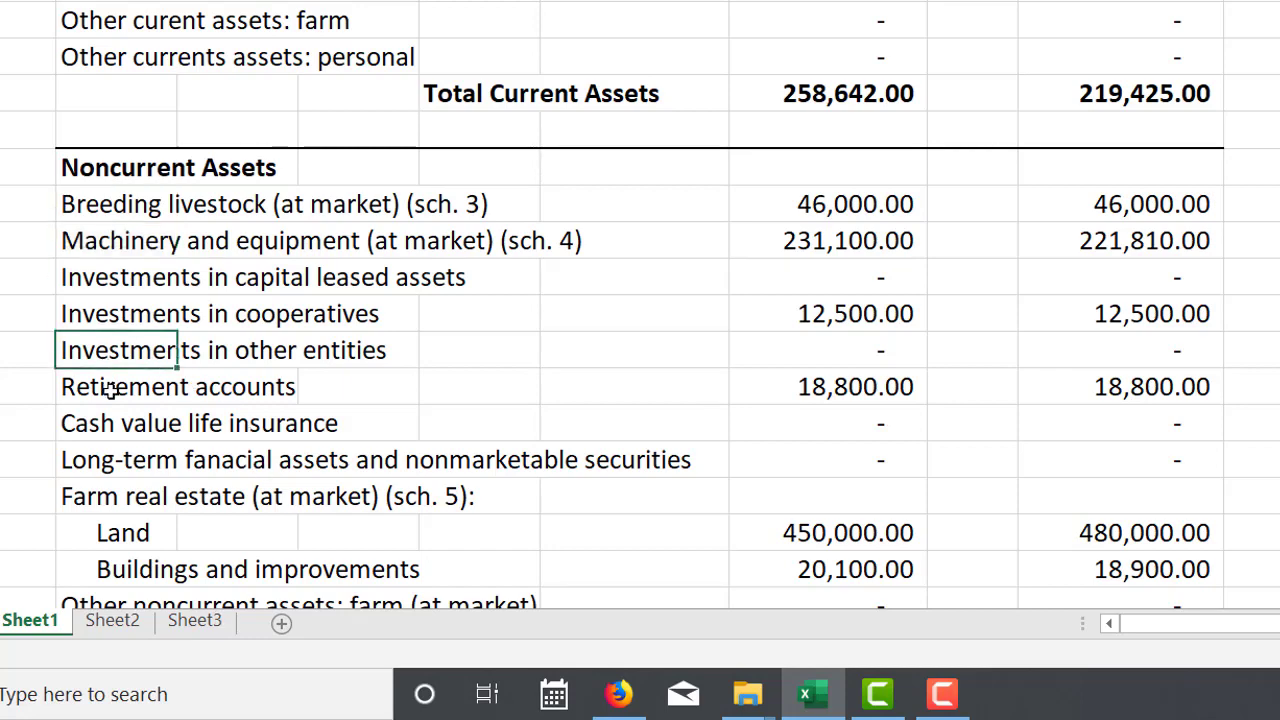
pyautogui.moveTo(107, 385); pyautogui.dragTo(1114, 391)
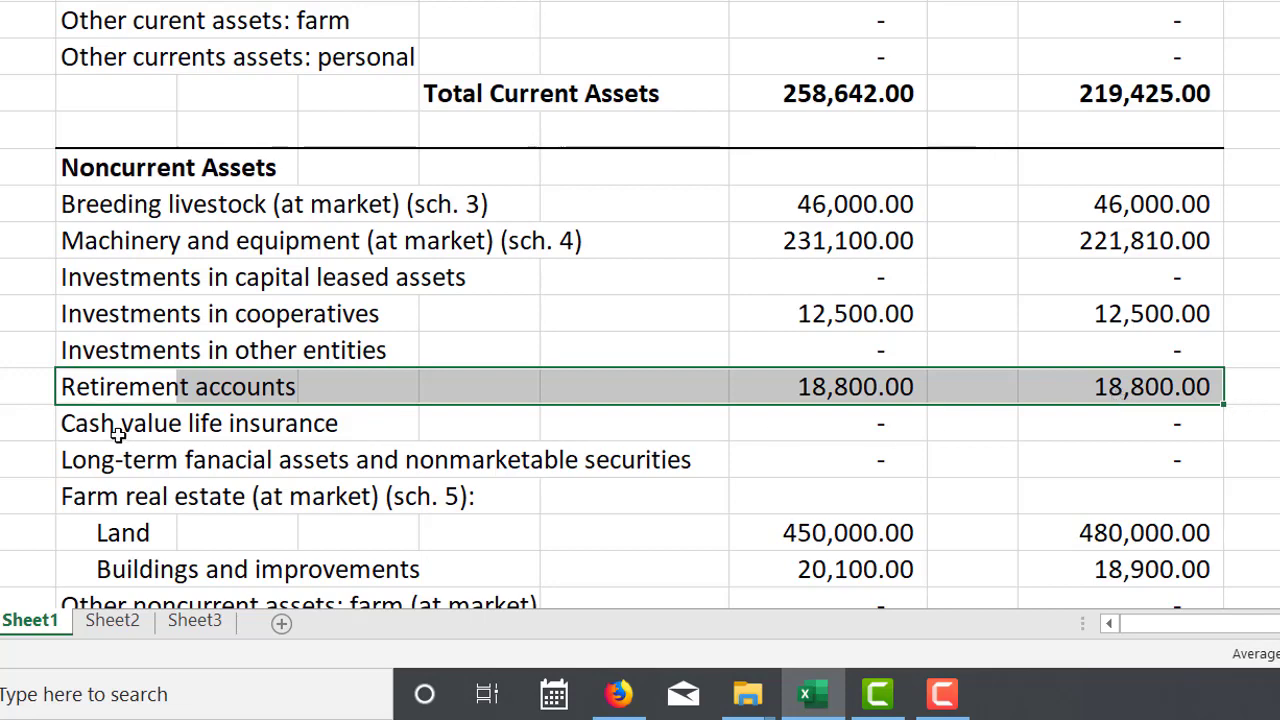
pyautogui.moveTo(110, 425); pyautogui.dragTo(1084, 432)
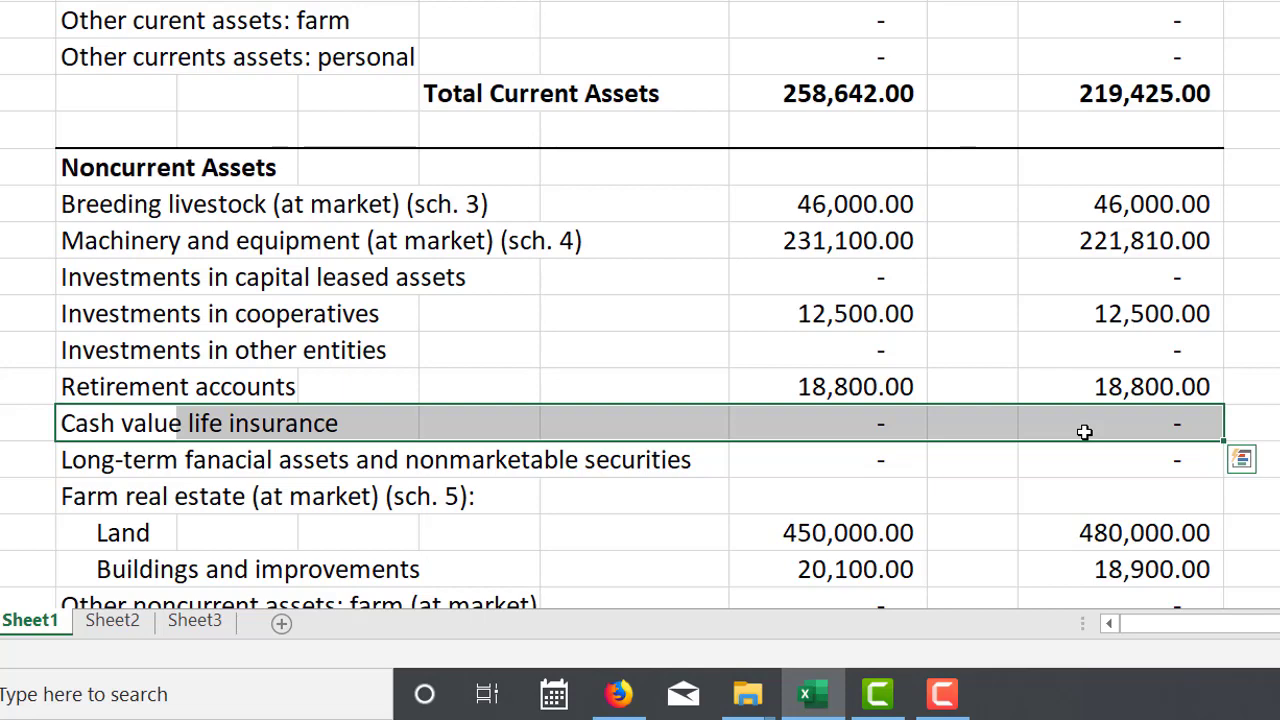
pyautogui.scroll(-1, 443, 417)
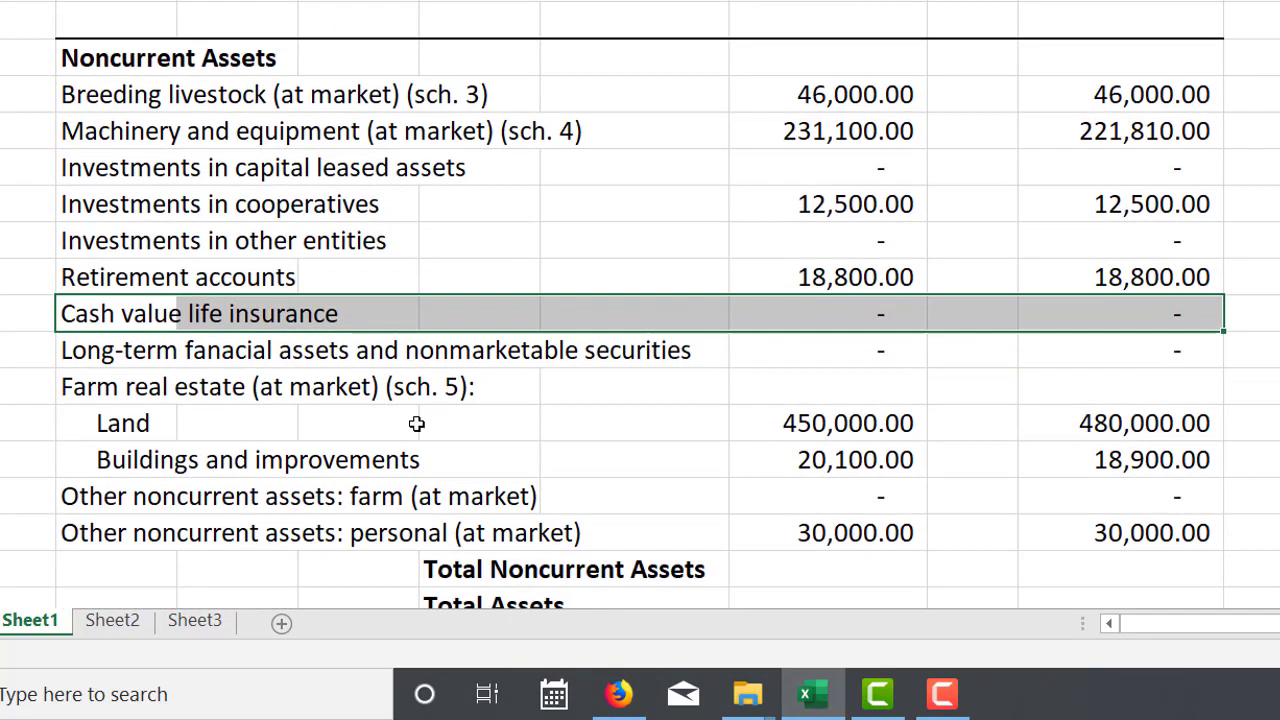
pyautogui.click(118, 357)
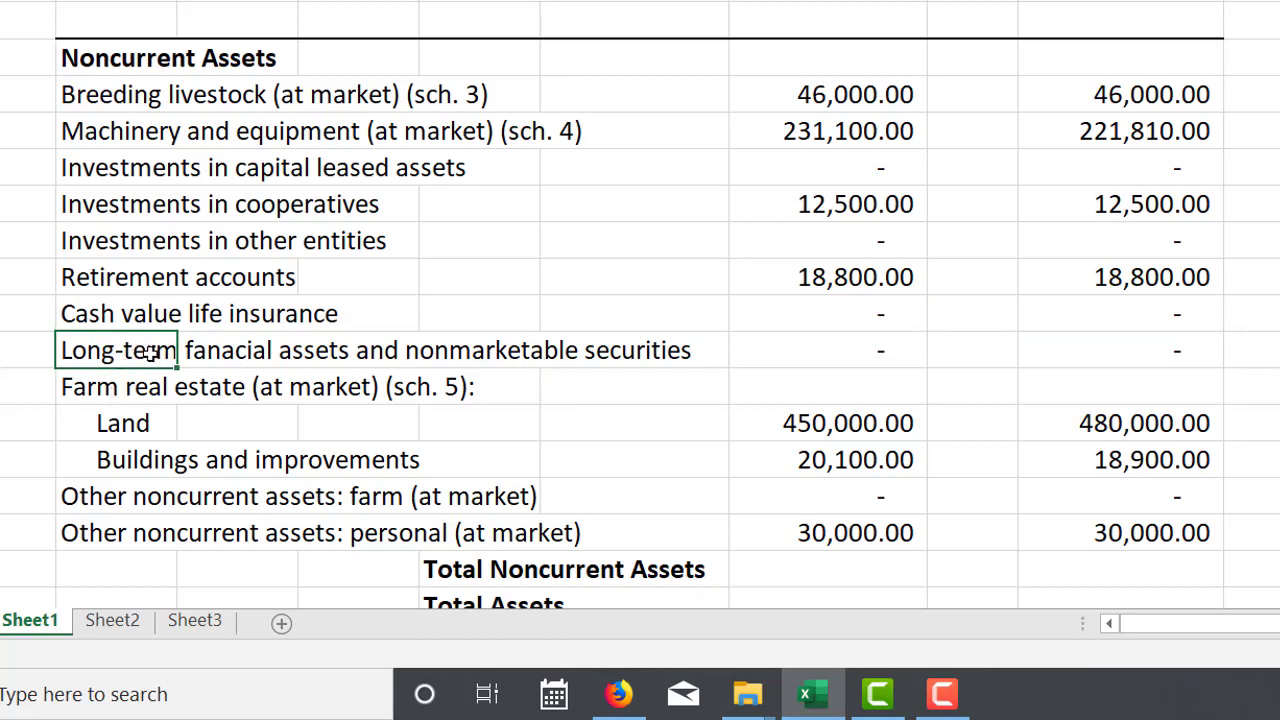
pyautogui.moveTo(165, 352); pyautogui.dragTo(1152, 342)
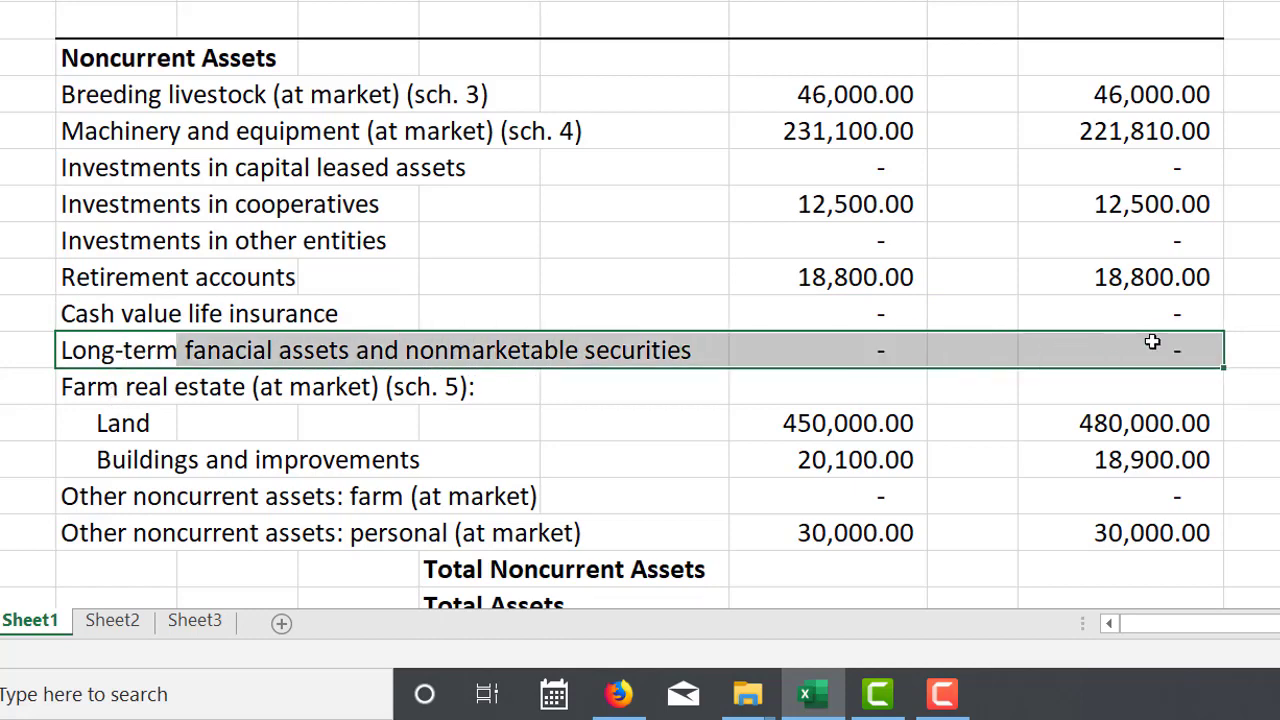
pyautogui.click(133, 387)
pyautogui.moveTo(133, 387); pyautogui.dragTo(149, 466)
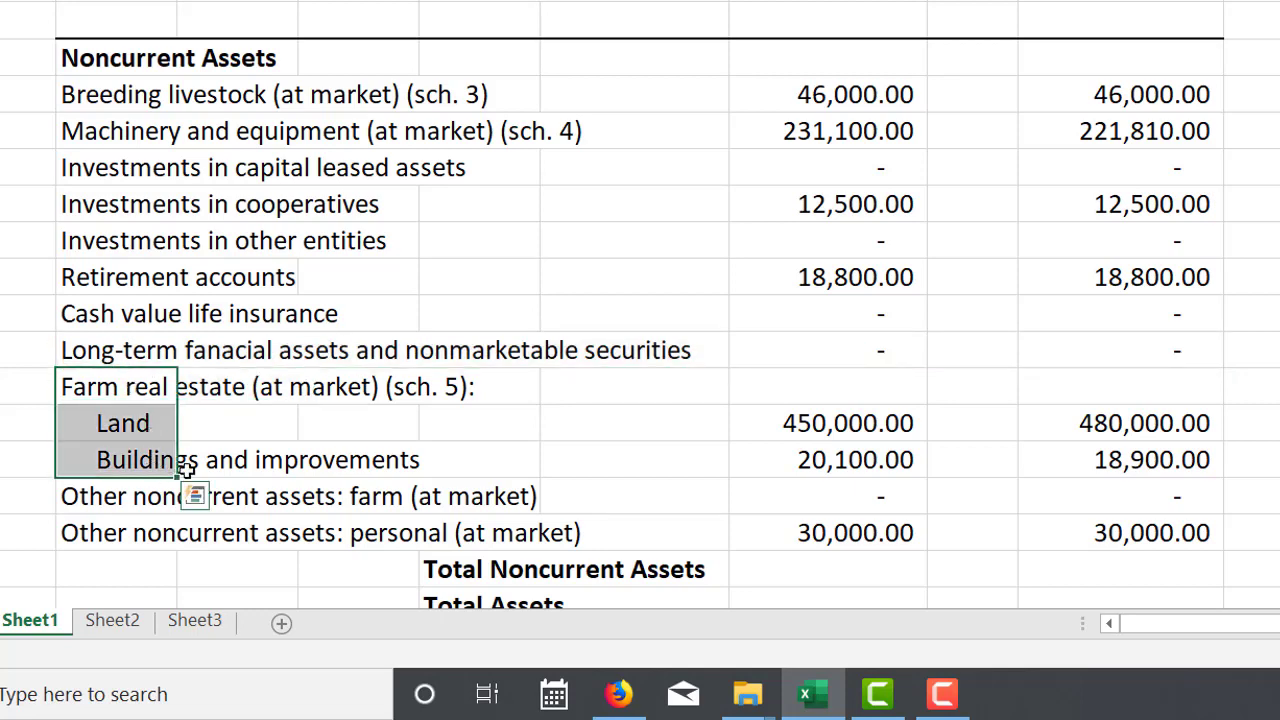
pyautogui.click(890, 424)
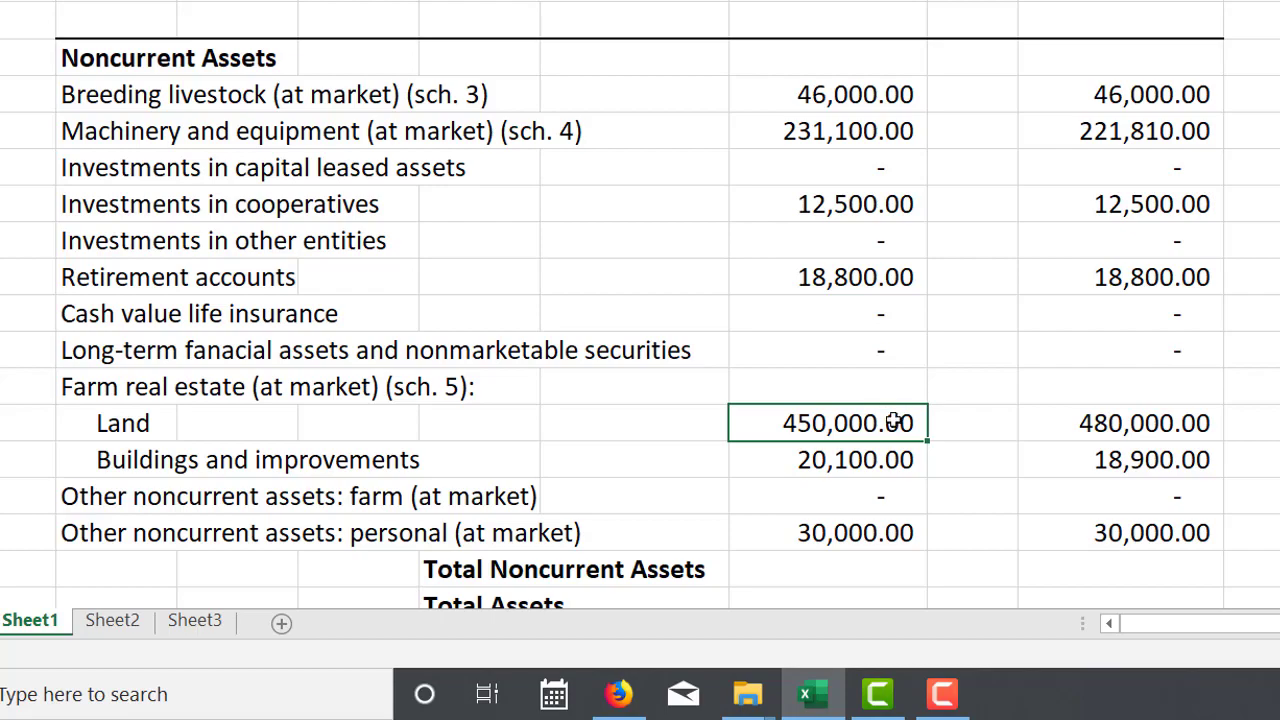
# Step: Calculate the 2009 Total Noncurrent Assets with an AutoSum extended to cover breeding livestock through other personal assets, G24:G36
pyautogui.scroll(-1, 895, 425)
pyautogui.click(861, 465)
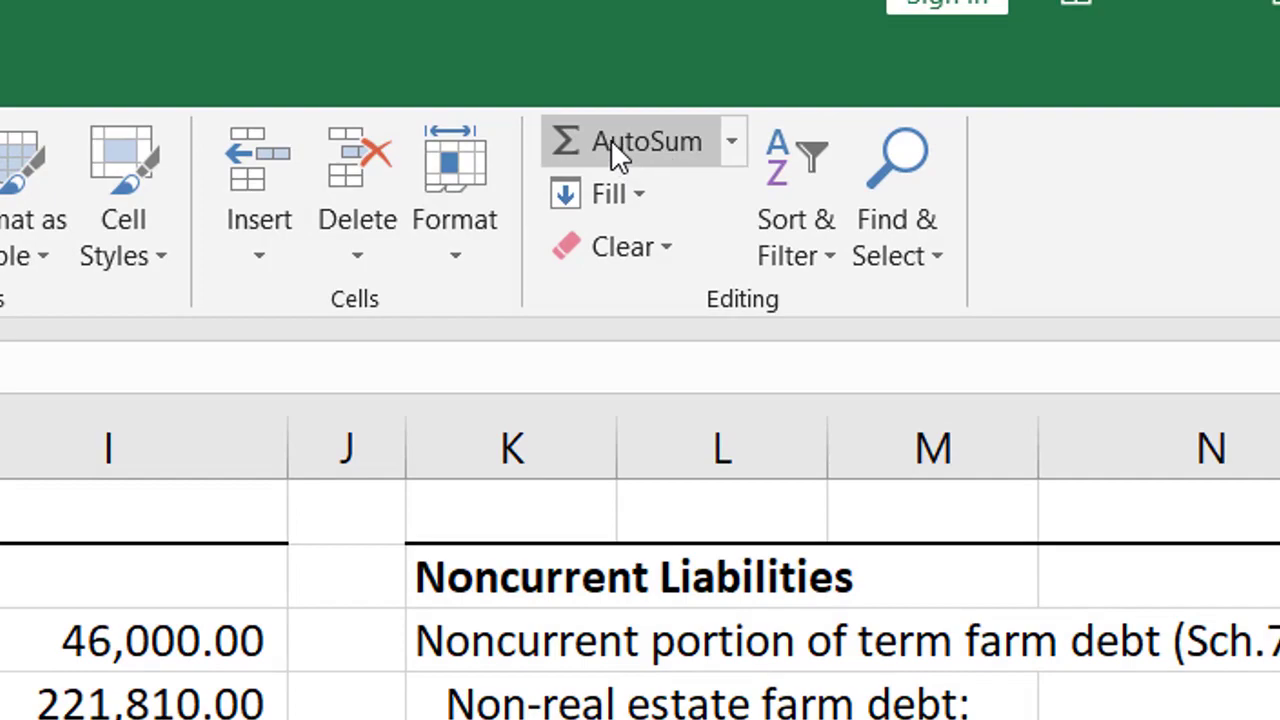
pyautogui.click(613, 142)
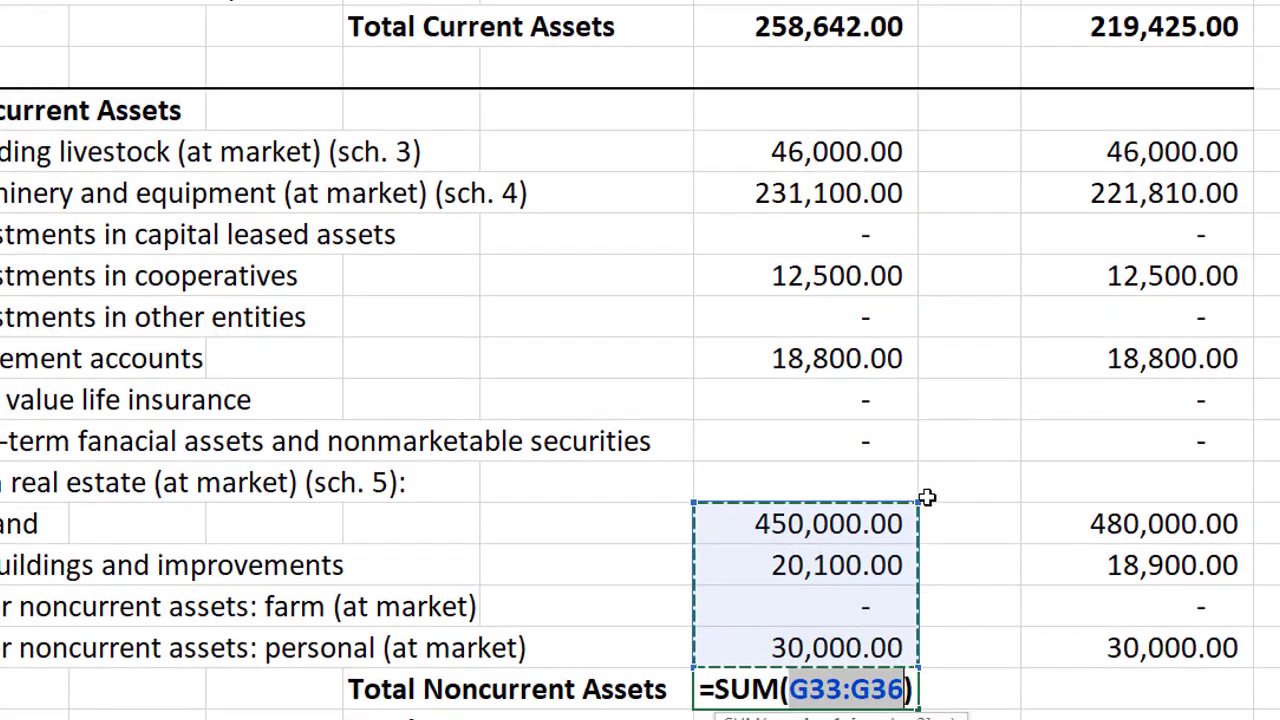
pyautogui.moveTo(918, 505); pyautogui.dragTo(924, 128)
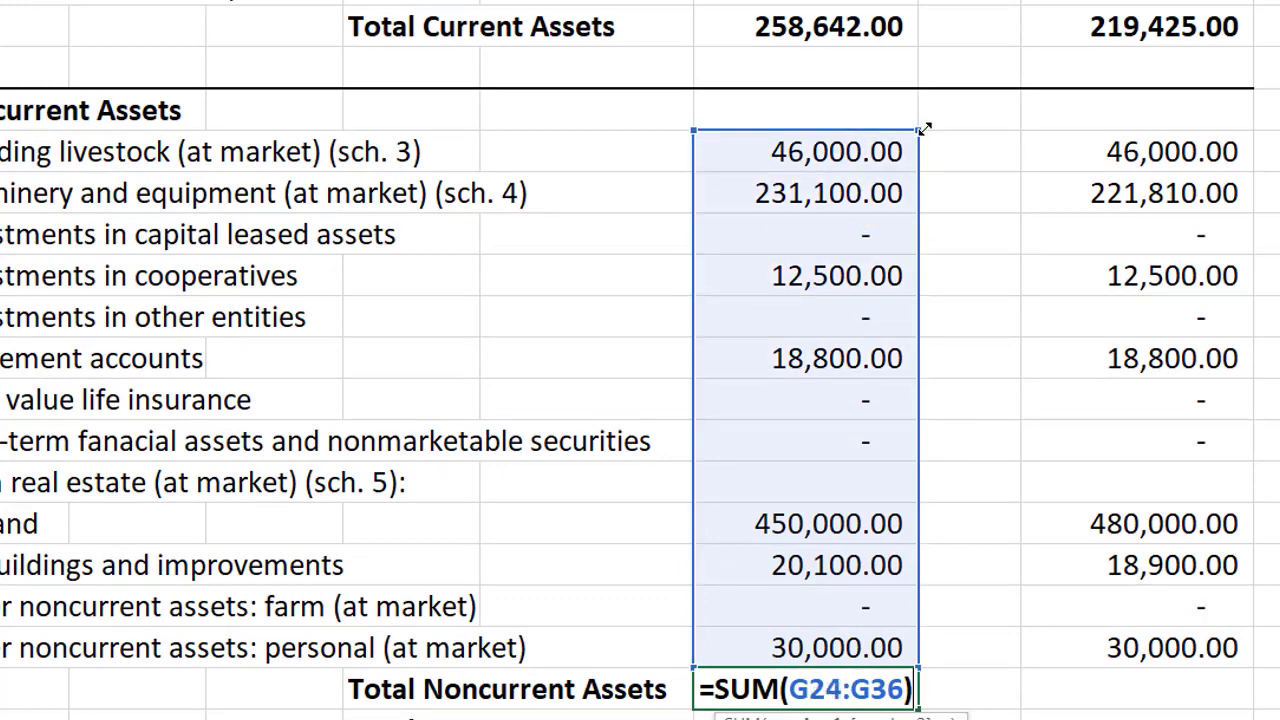
pyautogui.press('Return')
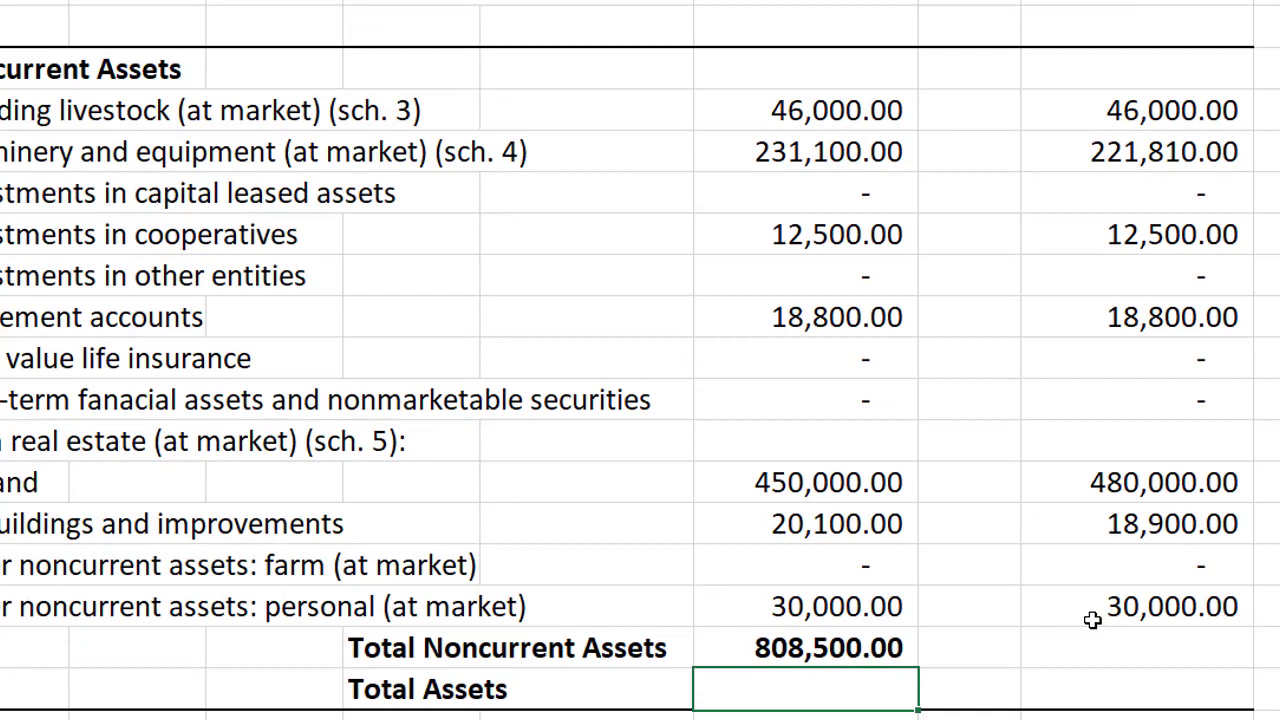
# Step: Copy the 2009 Total Noncurrent Assets formula into the 2010 column of the same row
pyautogui.click(852, 650)
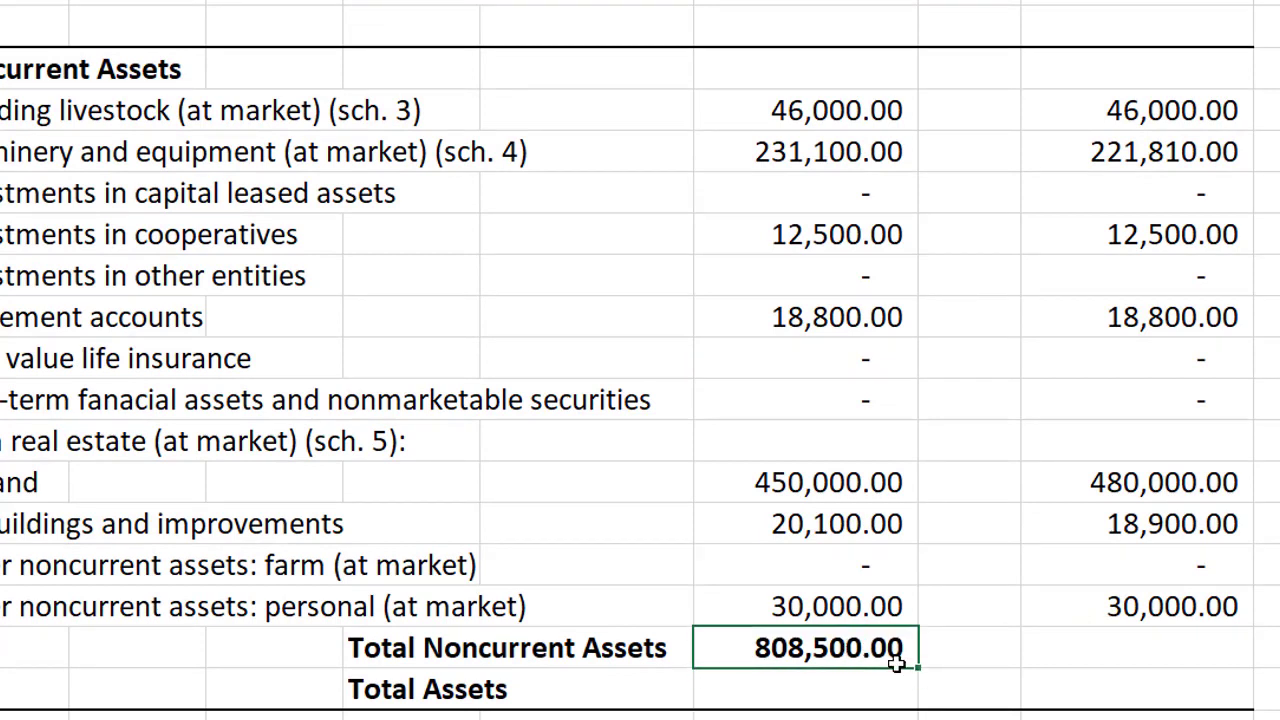
pyautogui.hotkey('ctrl', 'c')
pyautogui.click(1128, 651)
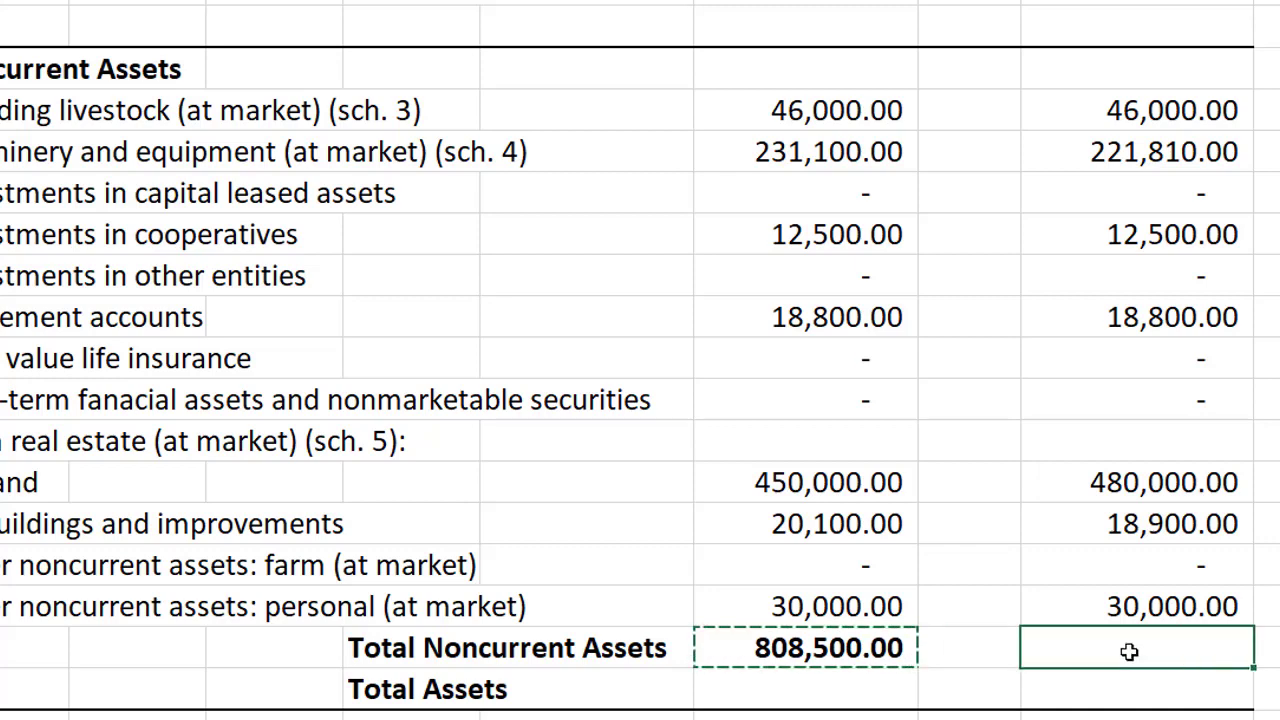
pyautogui.hotkey('ctrl', 'v')
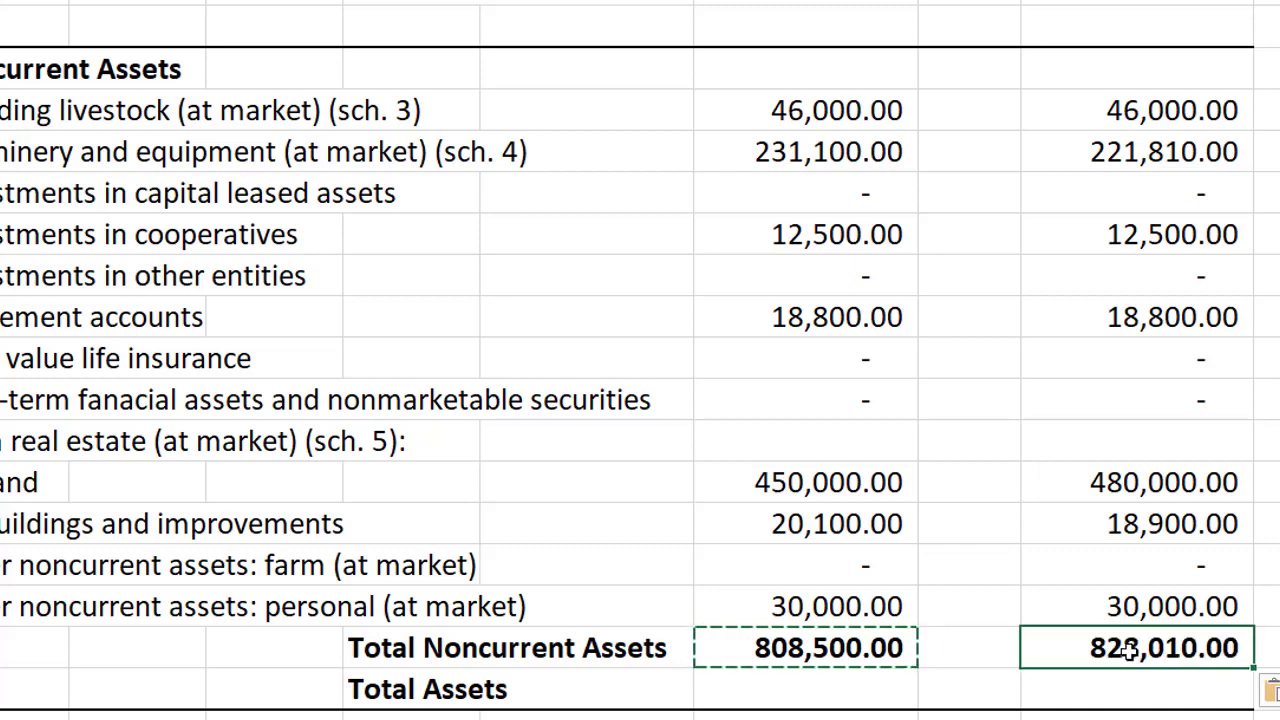
# Step: Calculate the 2009 Total Assets in G38 by adding the noncurrent and current asset totals with the formula =G37+G21
pyautogui.scroll(-1, 1020, 640)
pyautogui.click(800, 560)
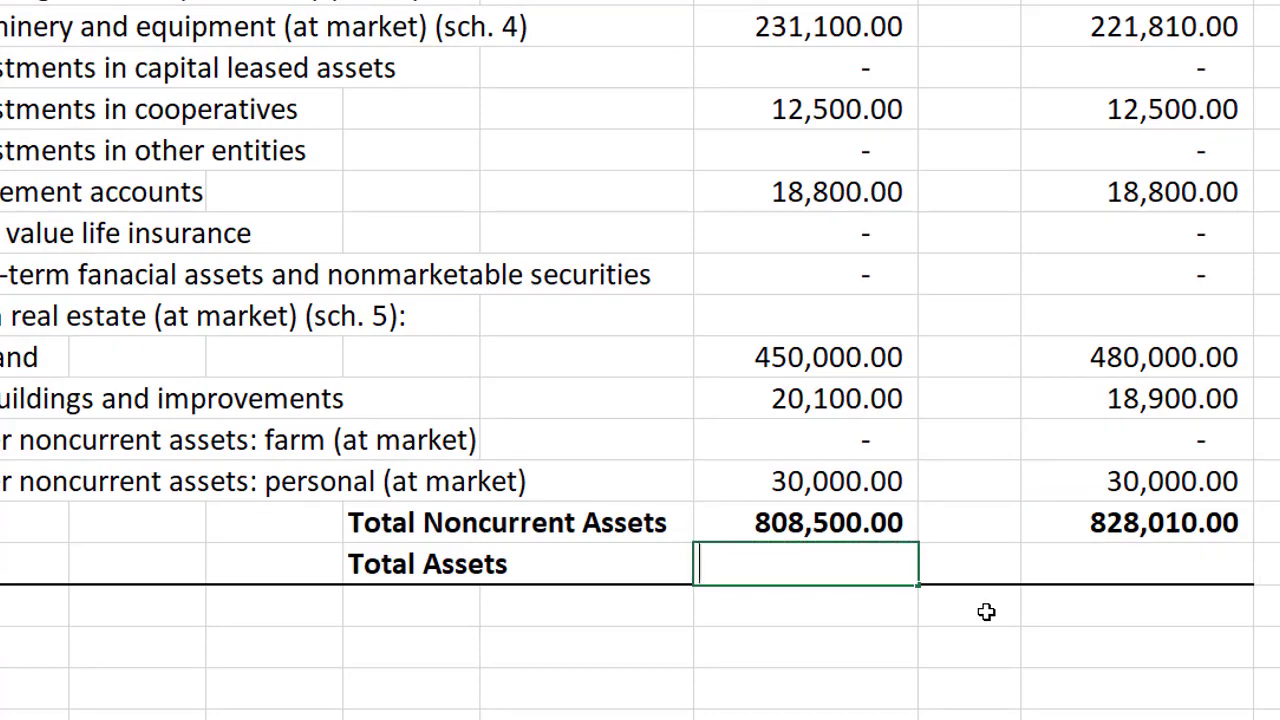
pyautogui.write('=')
pyautogui.click(800, 525)
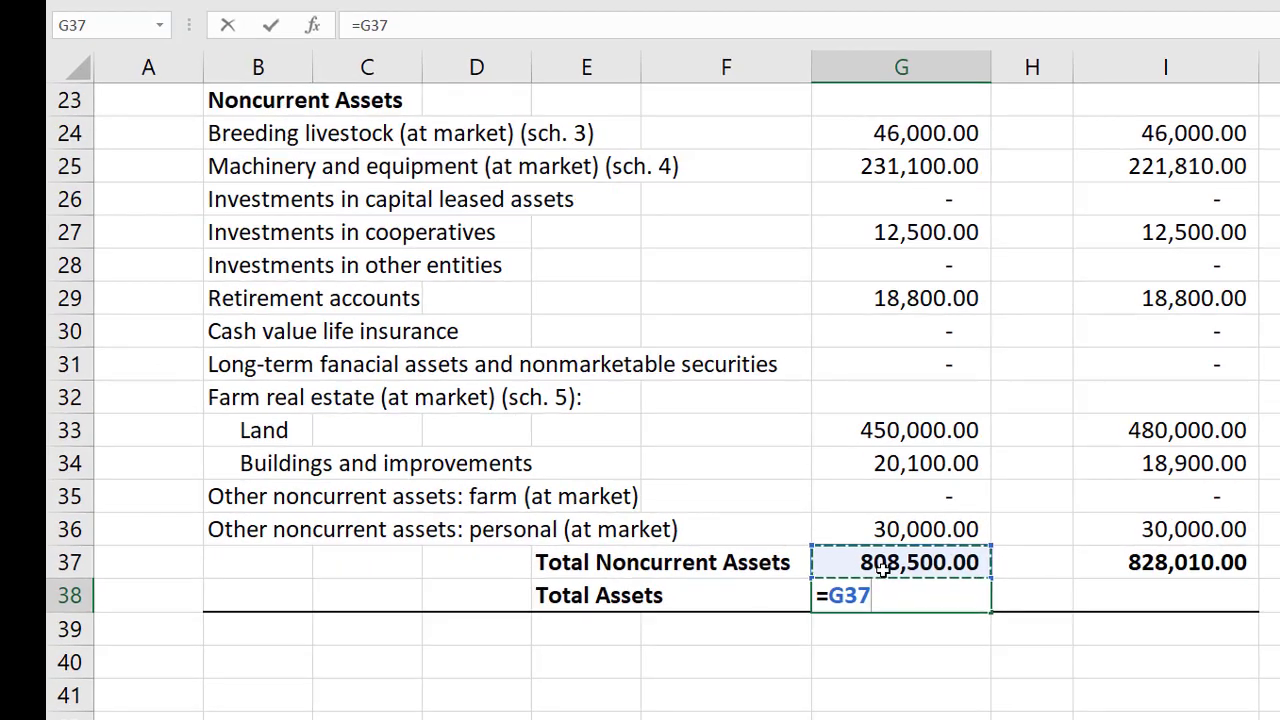
pyautogui.write('+')
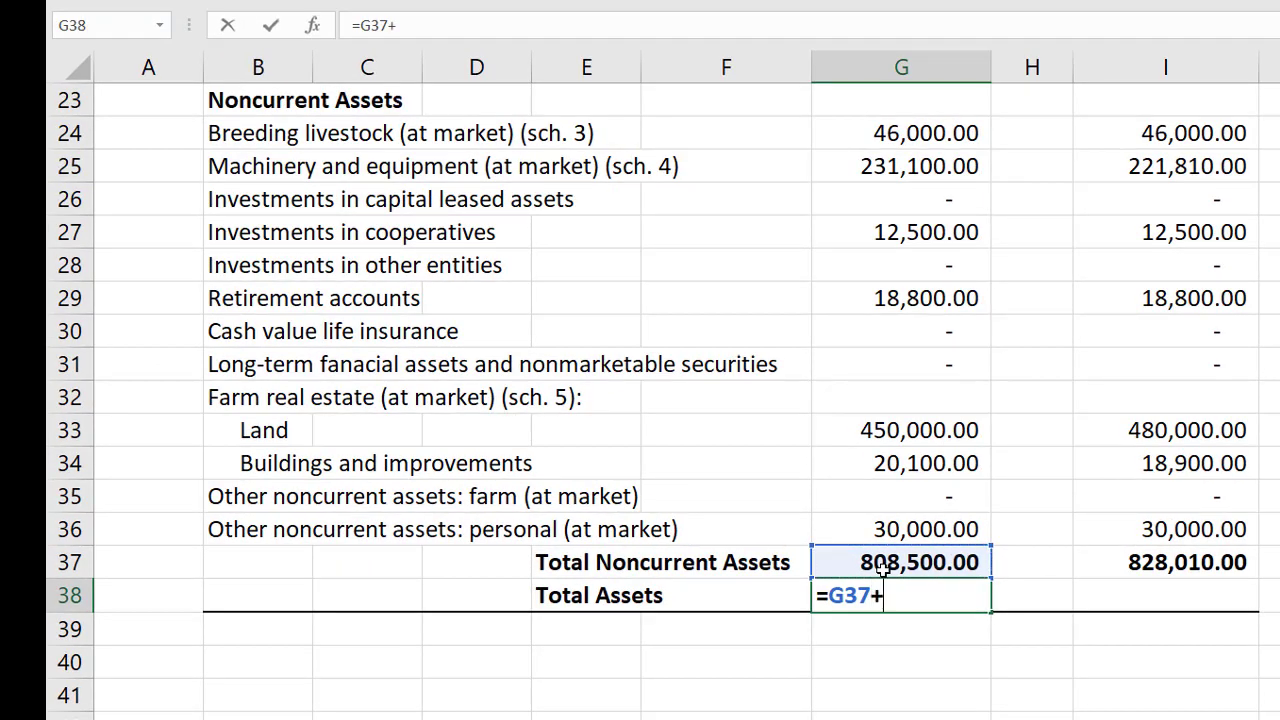
pyautogui.scroll(2, 902, 555)
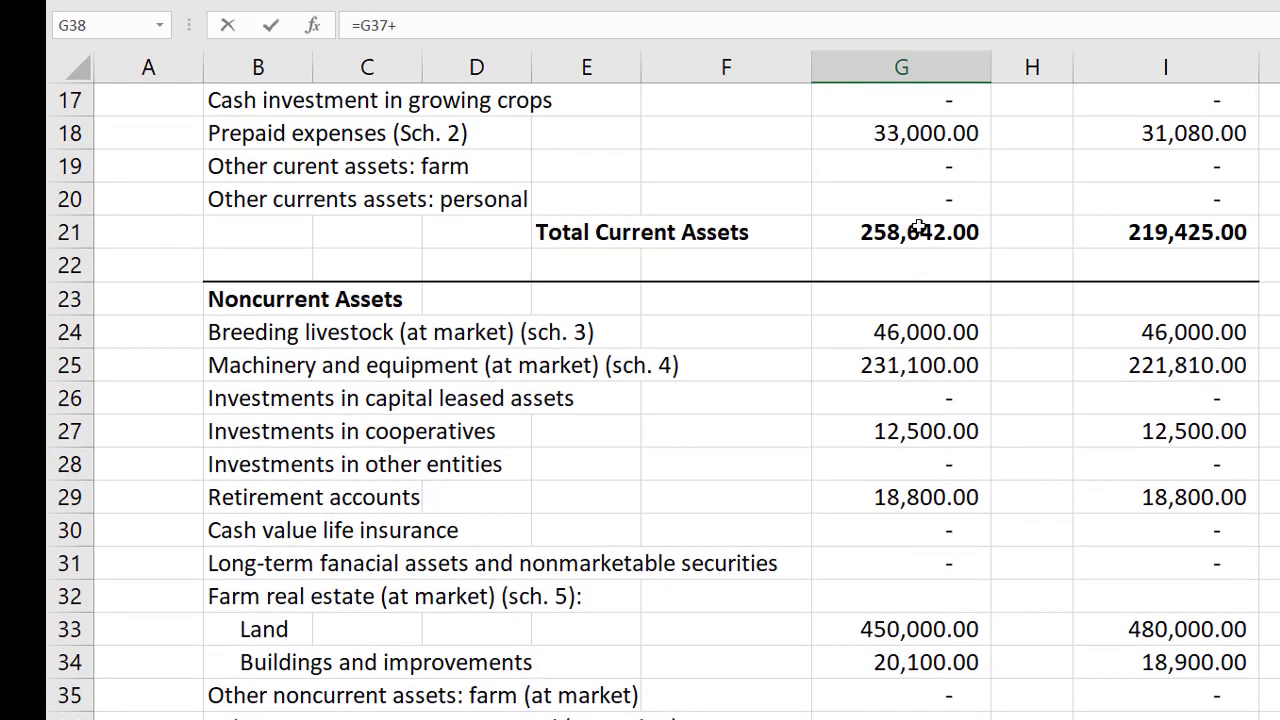
pyautogui.click(918, 230)
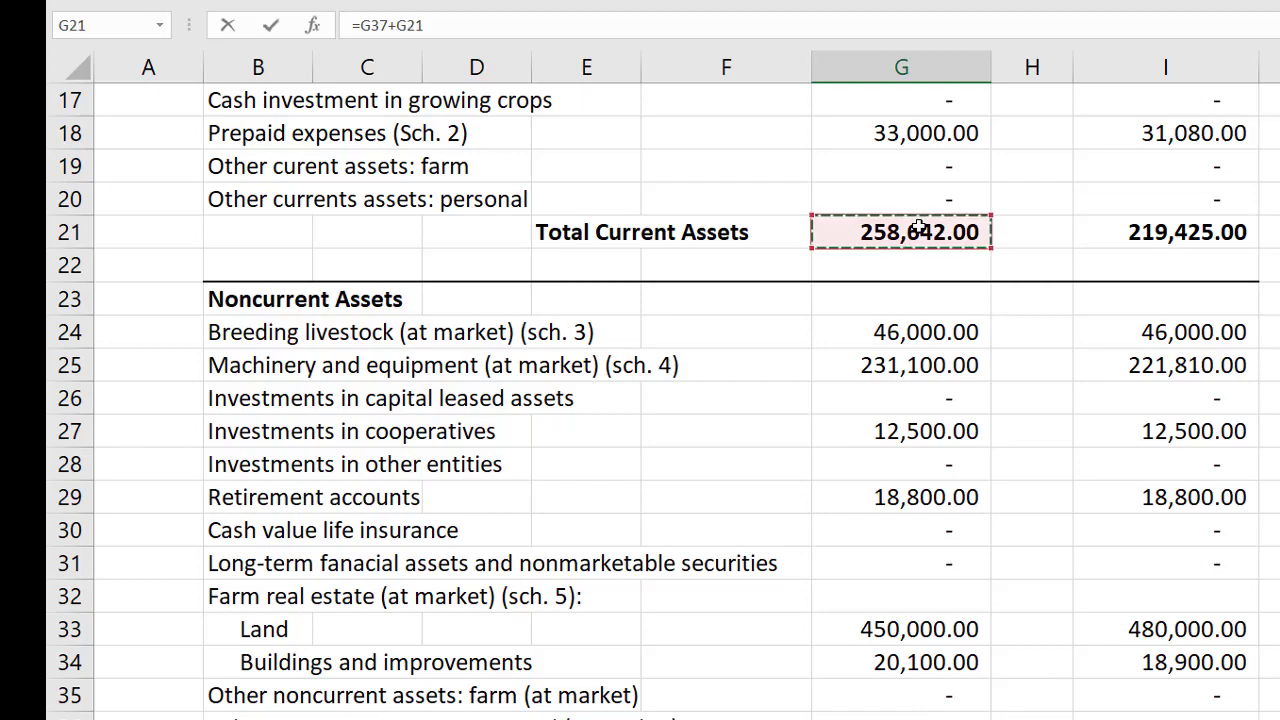
pyautogui.press('Return')
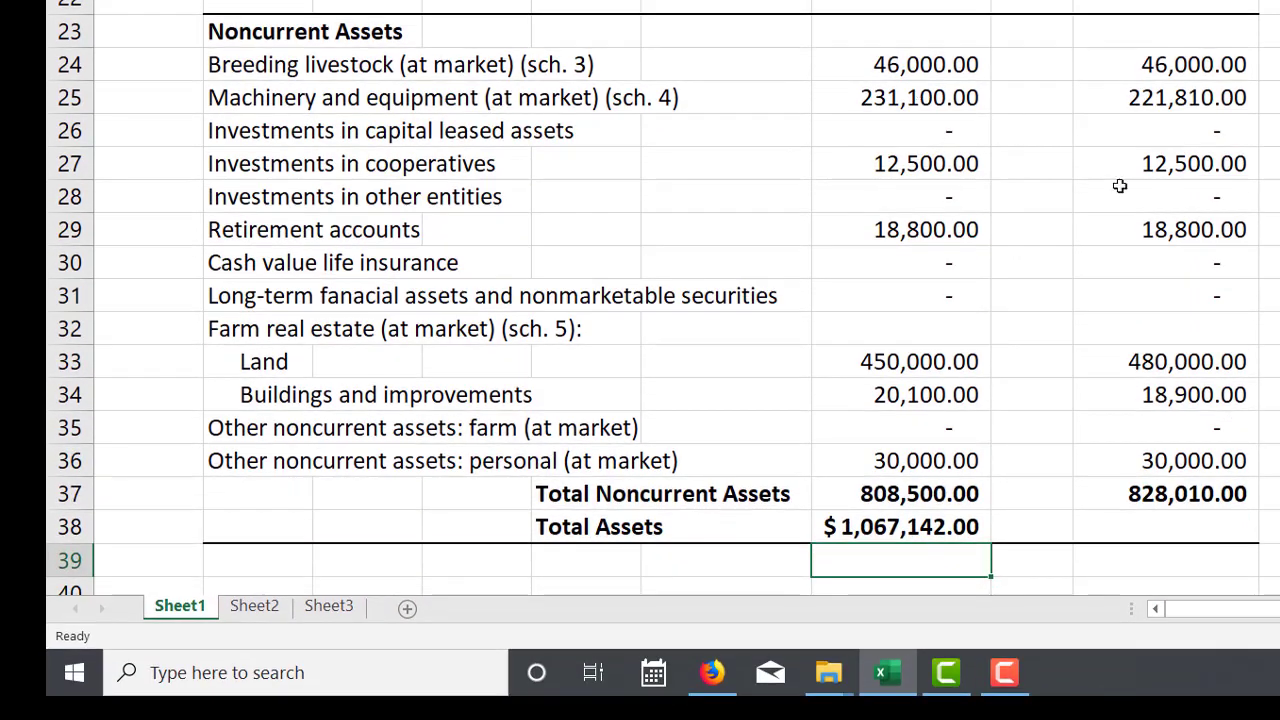
# Step: Copy the 2009 Total Assets formula into the 2010 column of the same row
pyautogui.click(921, 538)
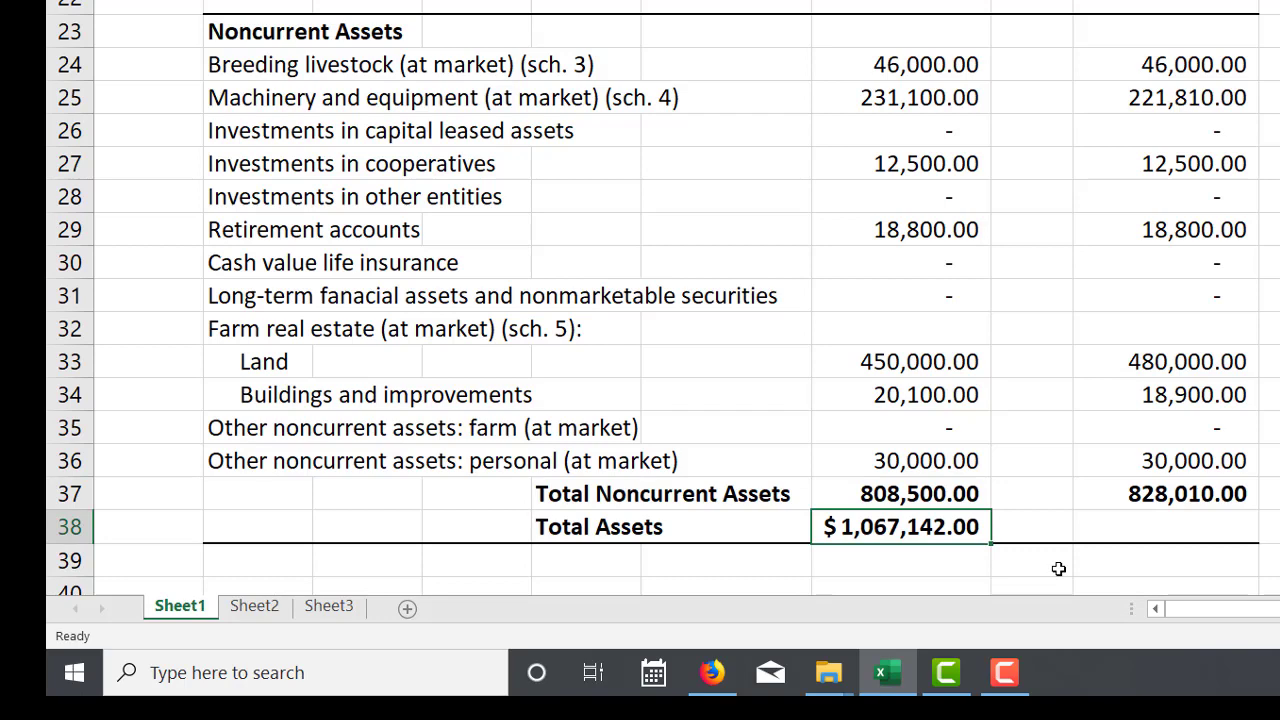
pyautogui.hotkey('ctrl', 'c')
pyautogui.click(1131, 528)
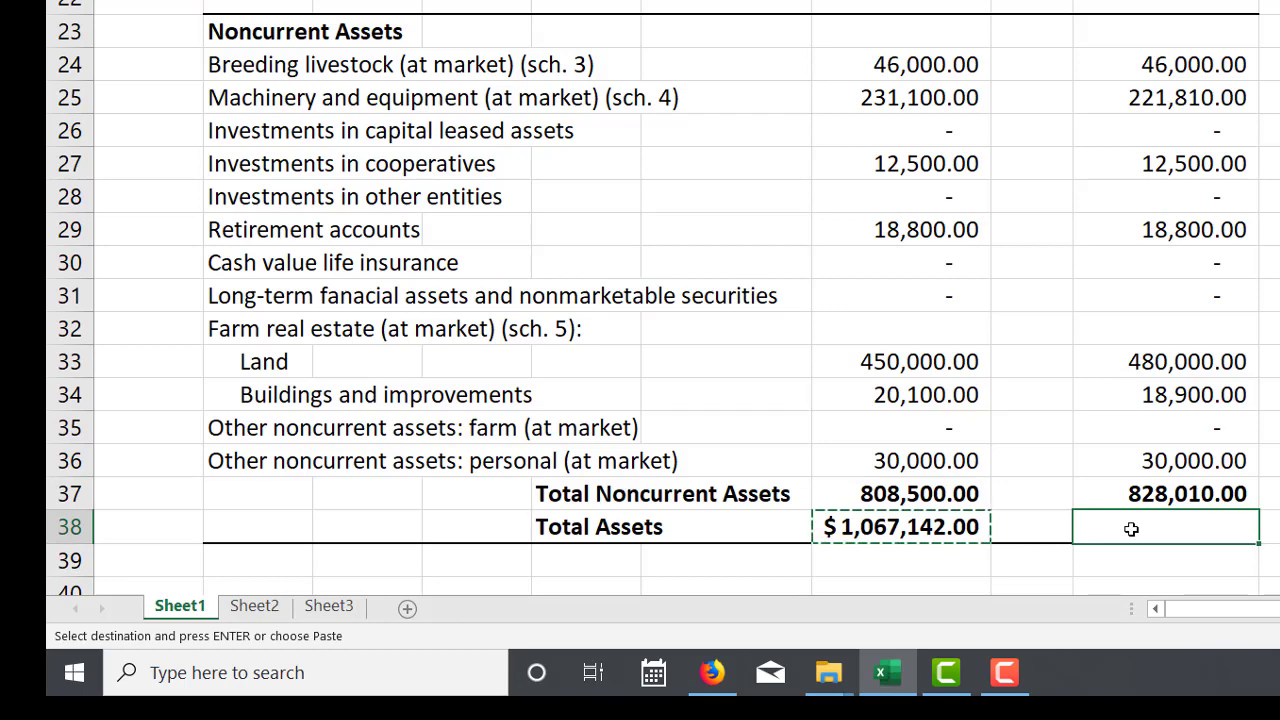
pyautogui.hotkey('ctrl', 'v')
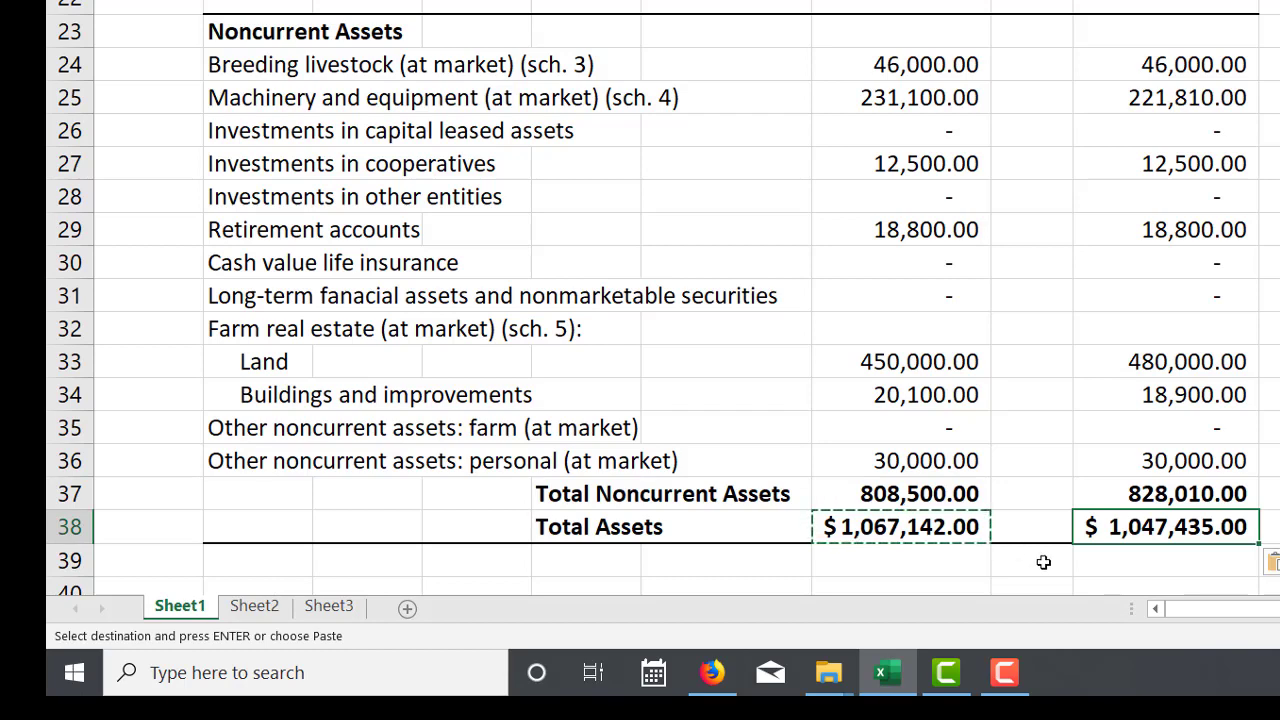
pyautogui.click(1043, 562)
pyautogui.doubleClick(1043, 562)
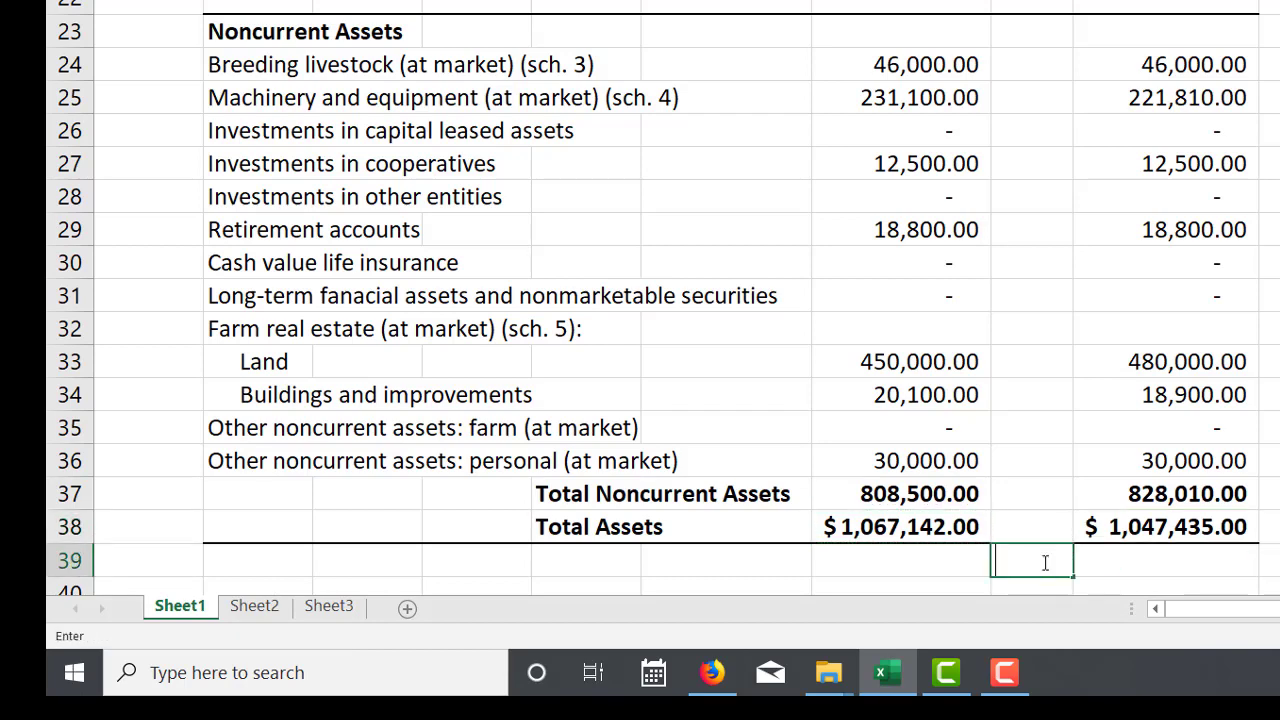
pyautogui.click(1127, 560)
pyautogui.scroll(-2, 1022, 537)
pyautogui.scroll(4, 1022, 537)
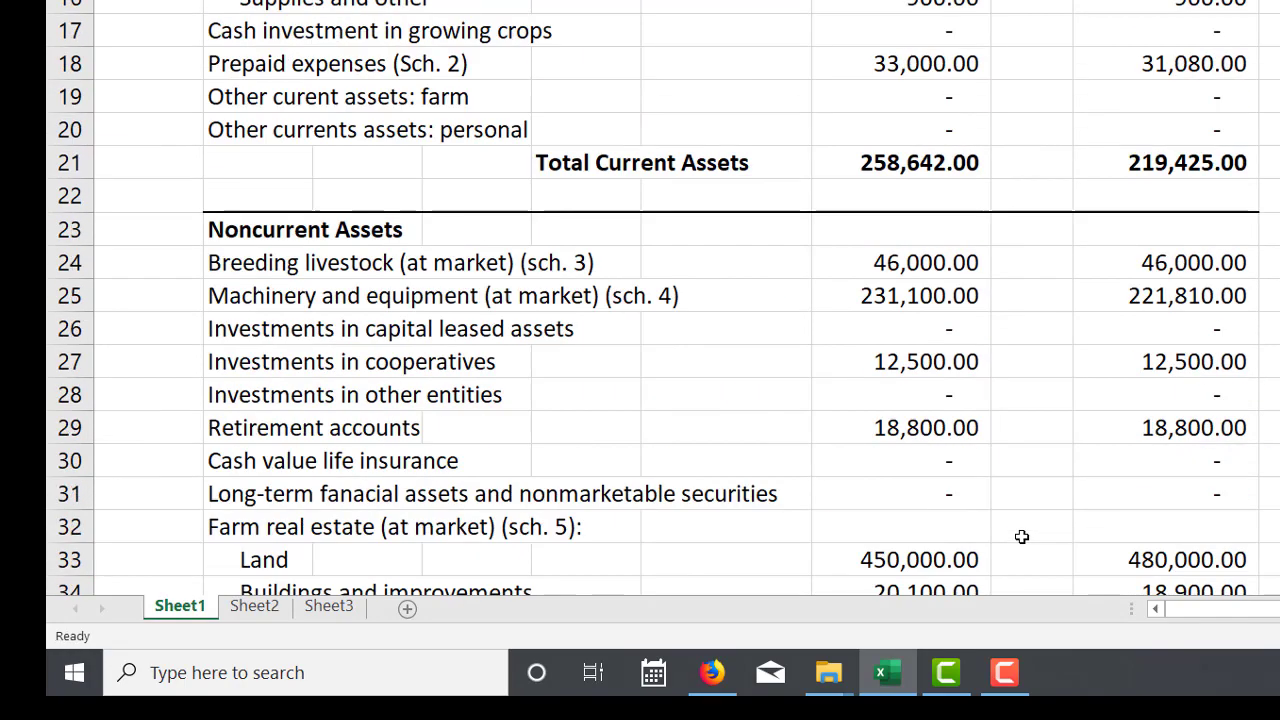